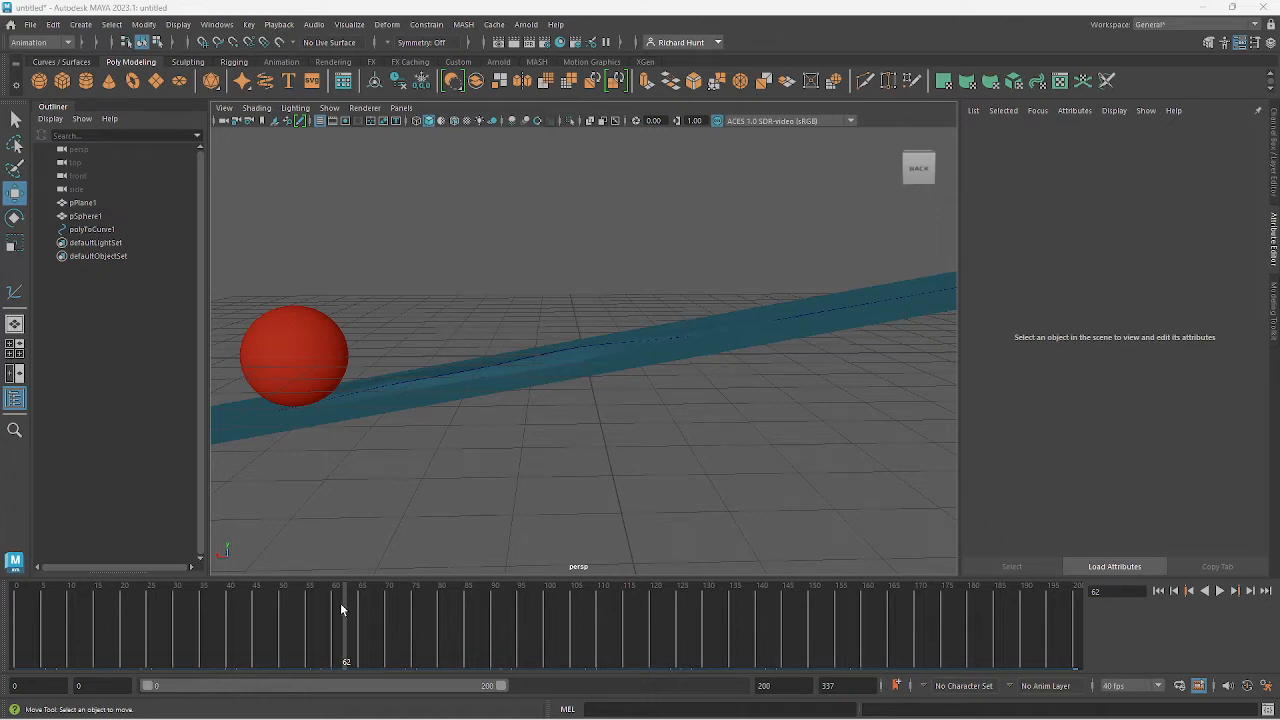
Play back the red ball's animation along the ramp from the start and again from a higher viewing angle.
{"action": "left_click_drag", "start_coordinate": [346, 605], "coordinate": [15, 620]}
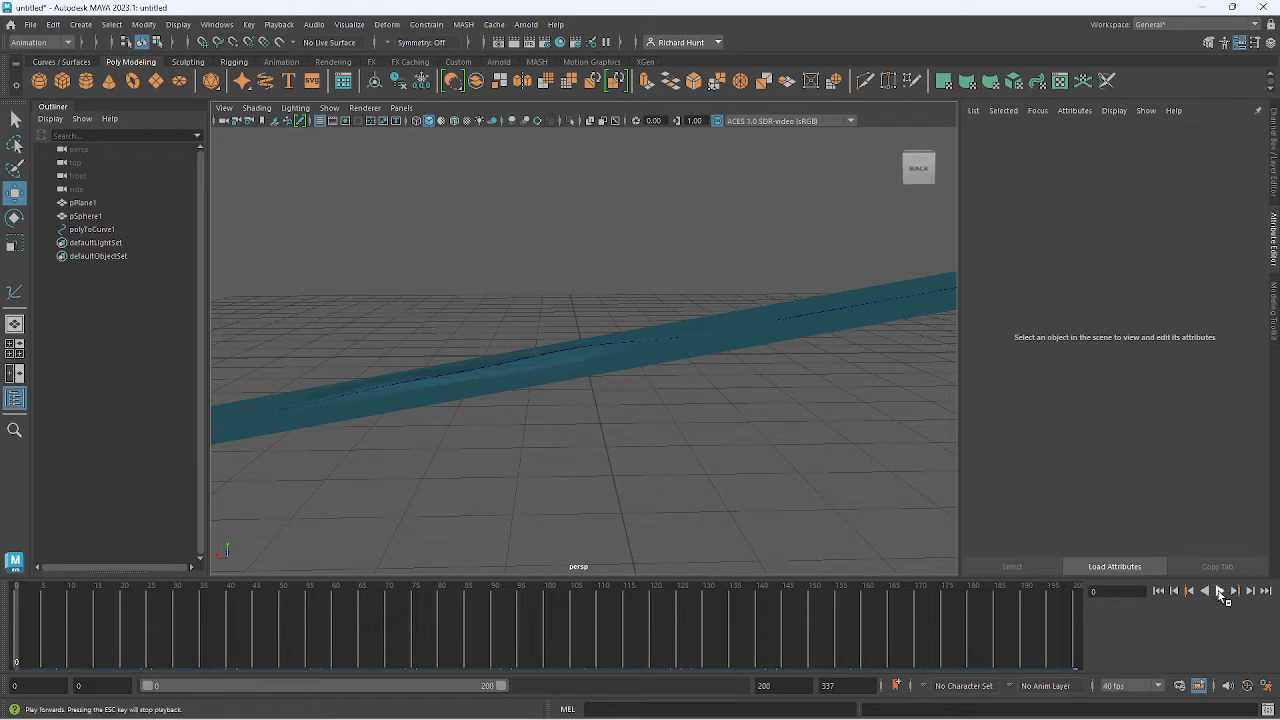
{"action": "left_click", "coordinate": [1220, 592]}
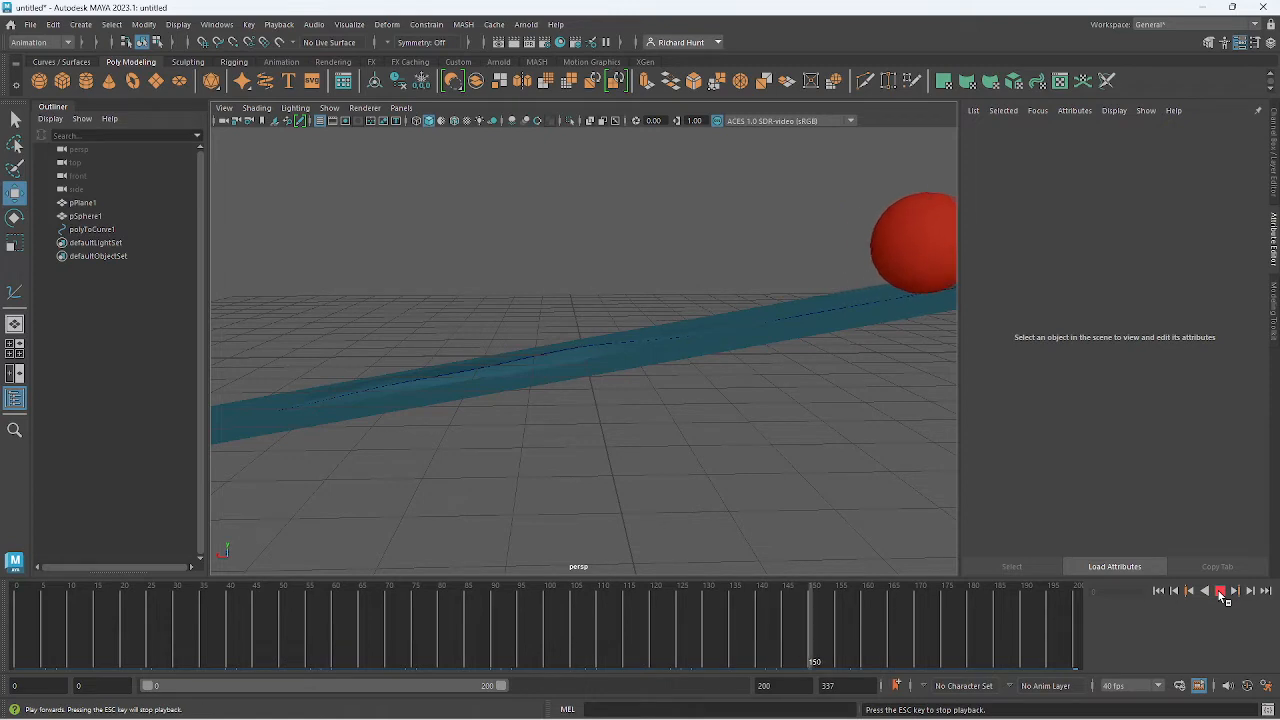
{"action": "key", "text": "Escape"}
{"action": "left_click_drag", "start_coordinate": [851, 520], "coordinate": [888, 536]}
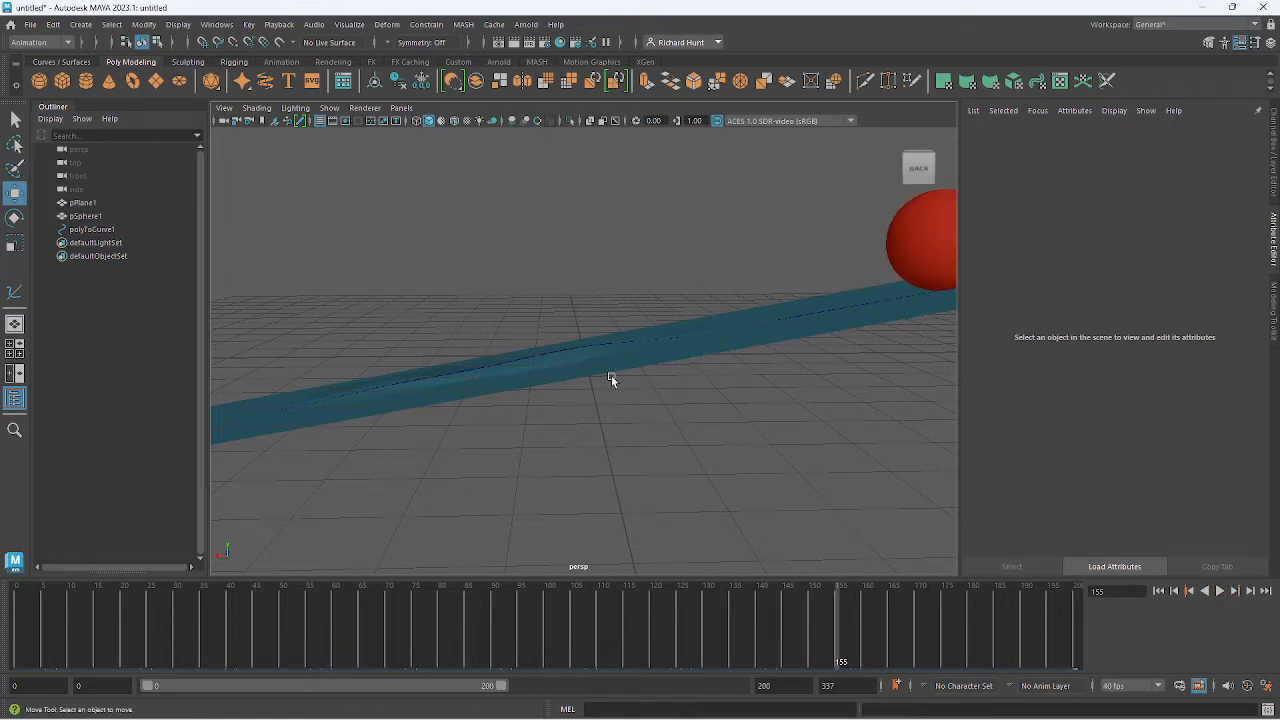
{"action": "left_click_drag", "start_coordinate": [610, 402], "coordinate": [658, 410], "text": "alt"}
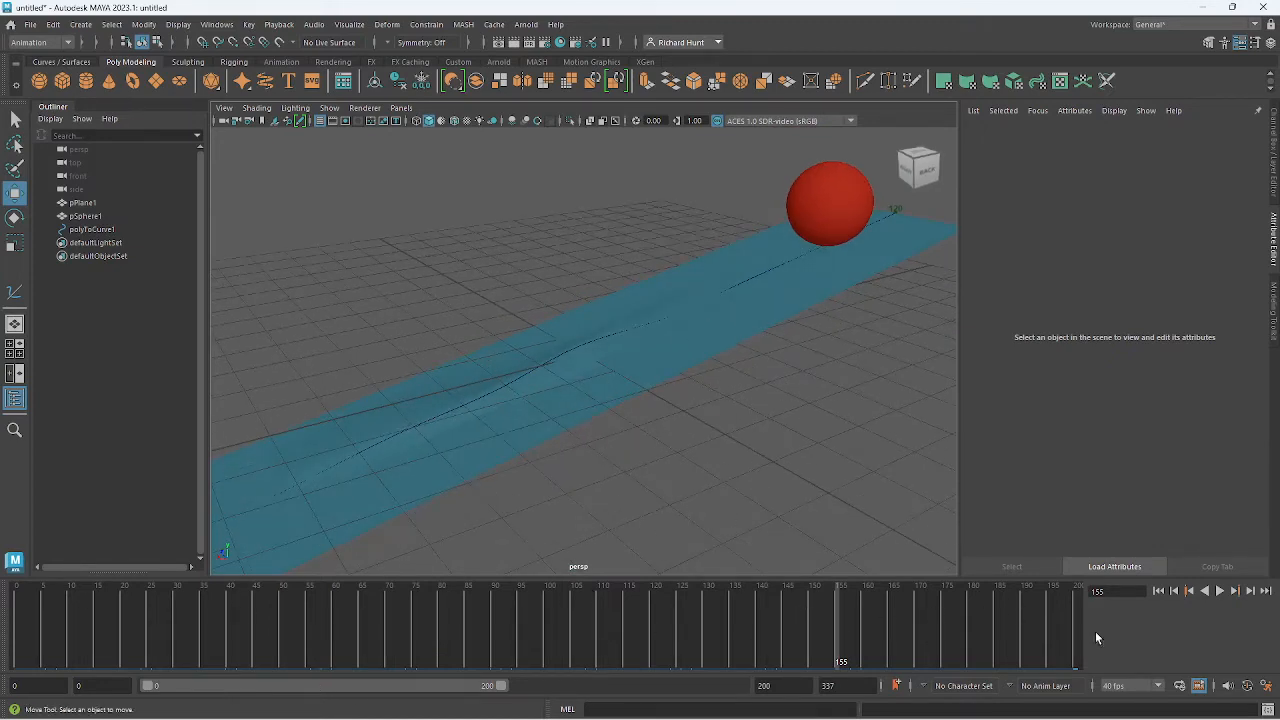
{"action": "left_click_drag", "start_coordinate": [837, 622], "coordinate": [79, 642]}
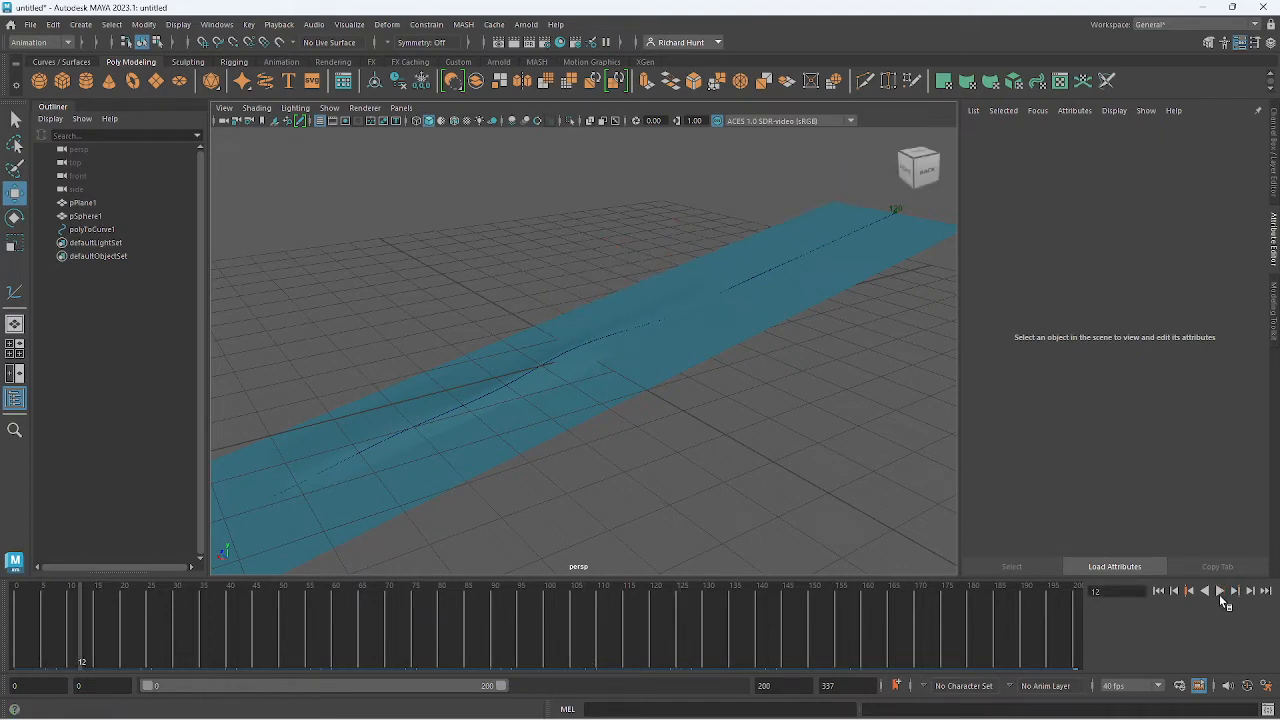
{"action": "left_click", "coordinate": [1219, 592]}
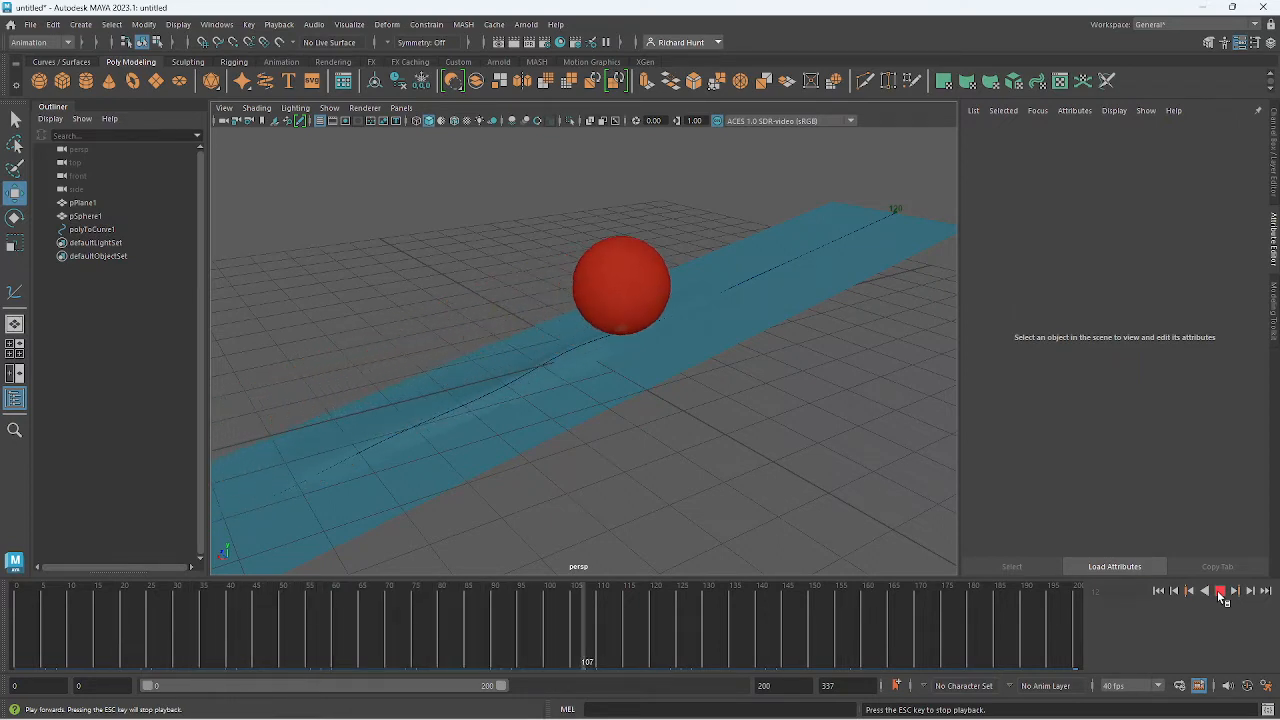
{"action": "left_click", "coordinate": [1219, 591]}
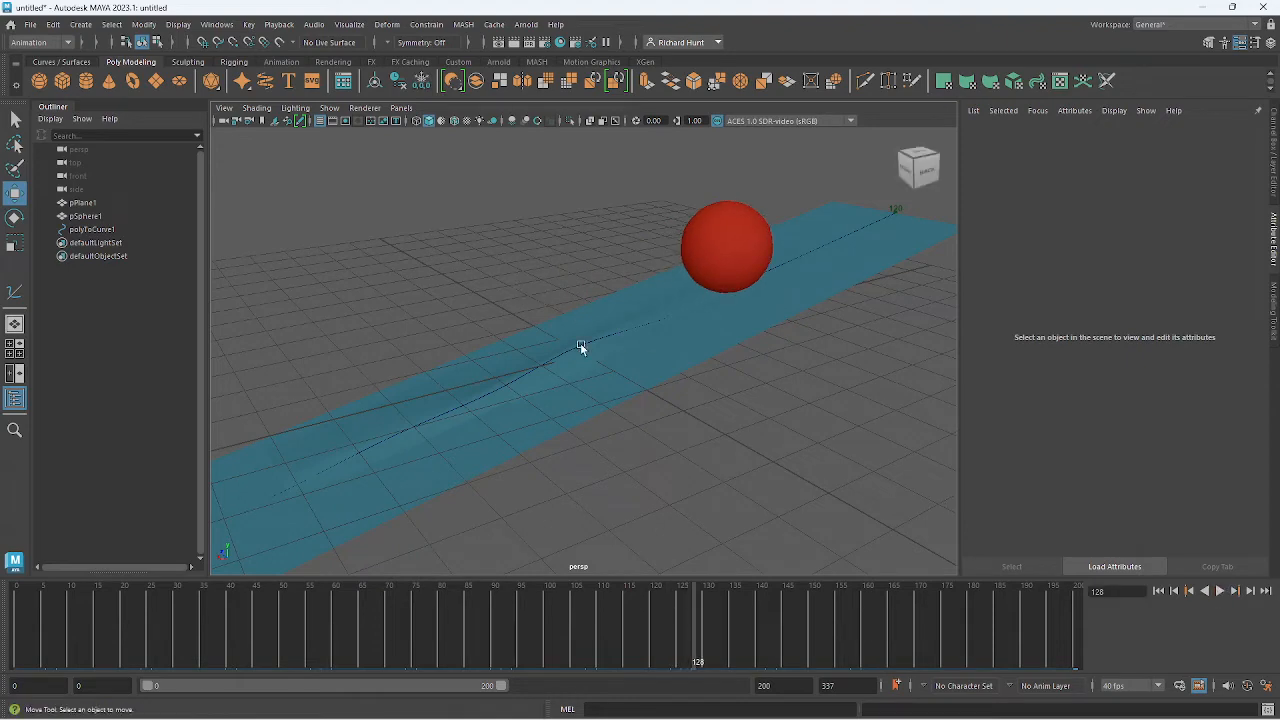
Delete the plane, sphere and curve to empty the scene.
{"action": "left_click_drag", "start_coordinate": [476, 187], "coordinate": [775, 432]}
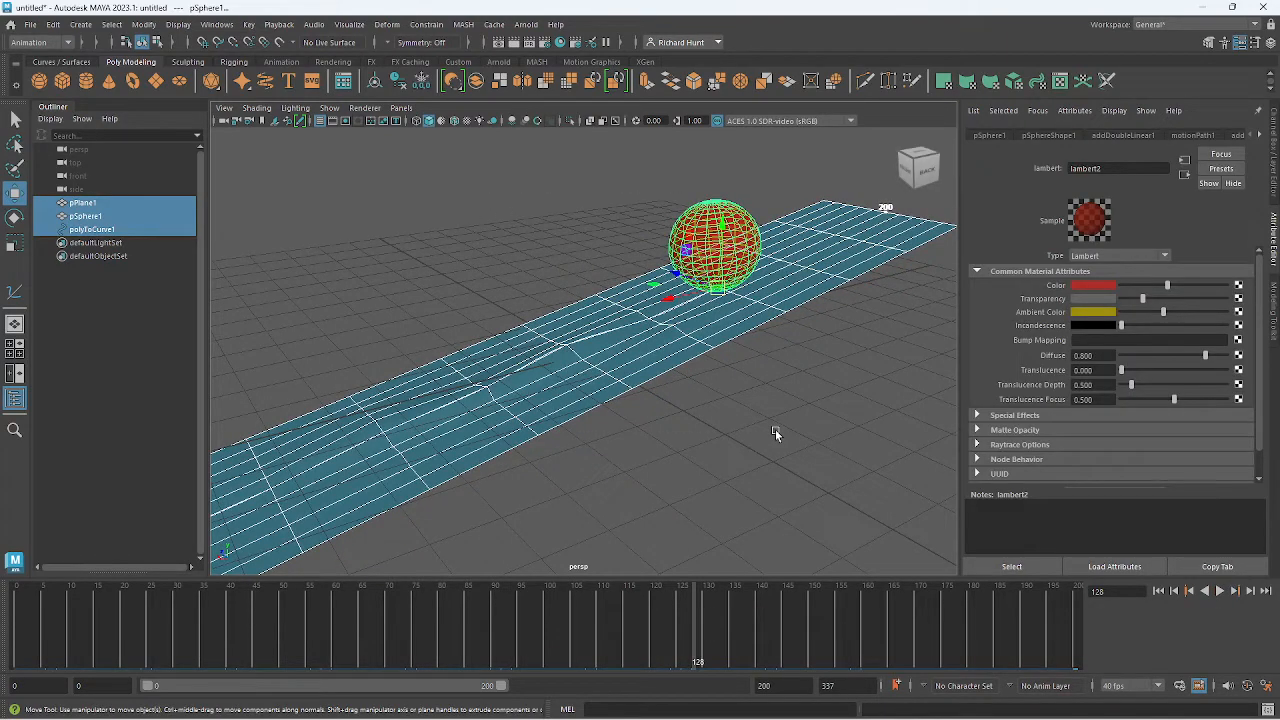
{"action": "key", "text": "Delete"}
{"action": "left_click_drag", "start_coordinate": [730, 386], "coordinate": [680, 386], "text": "alt"}
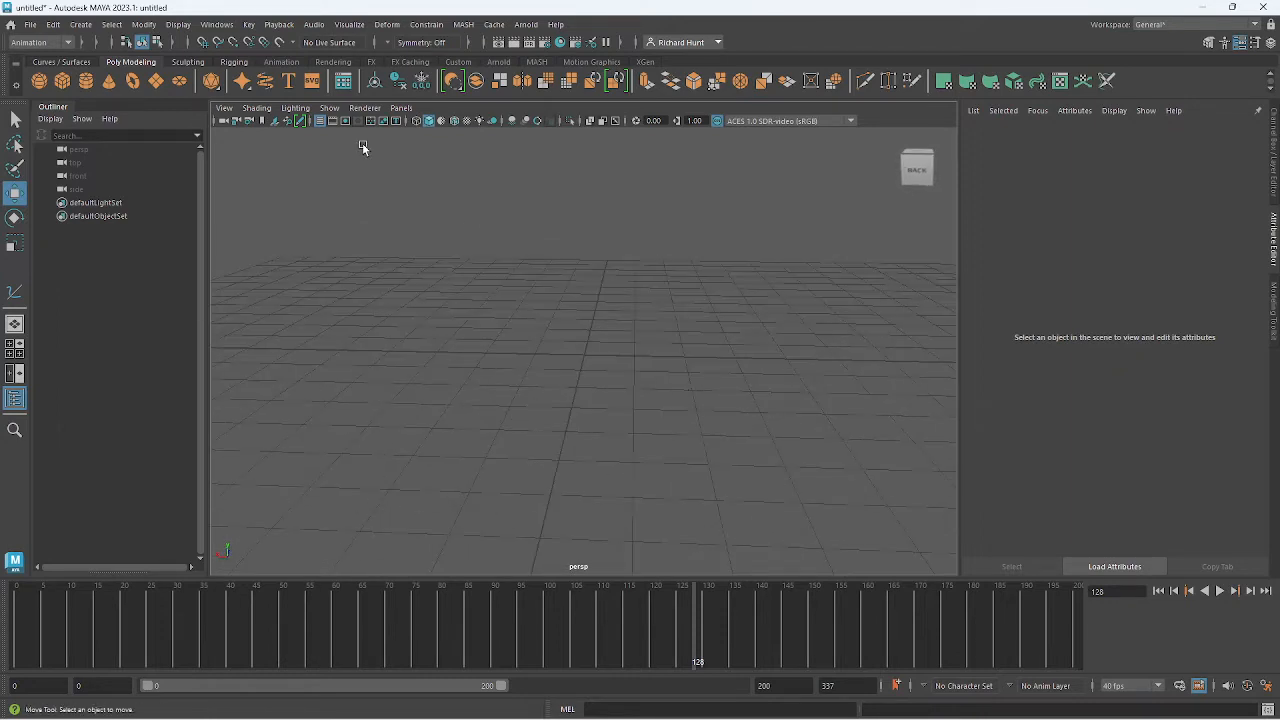
Create a polygon plane and set its scale to 20 in X and 5 in Z.
{"action": "left_click", "coordinate": [158, 84]}
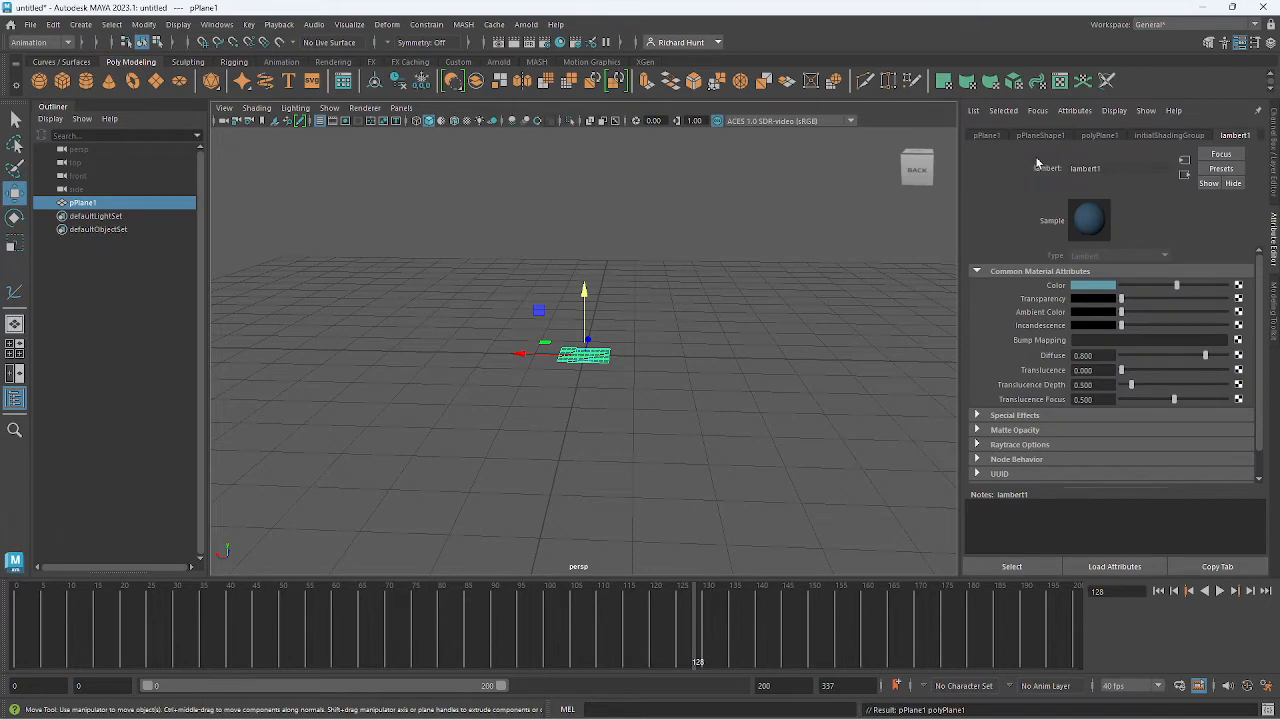
{"action": "left_click", "coordinate": [987, 135]}
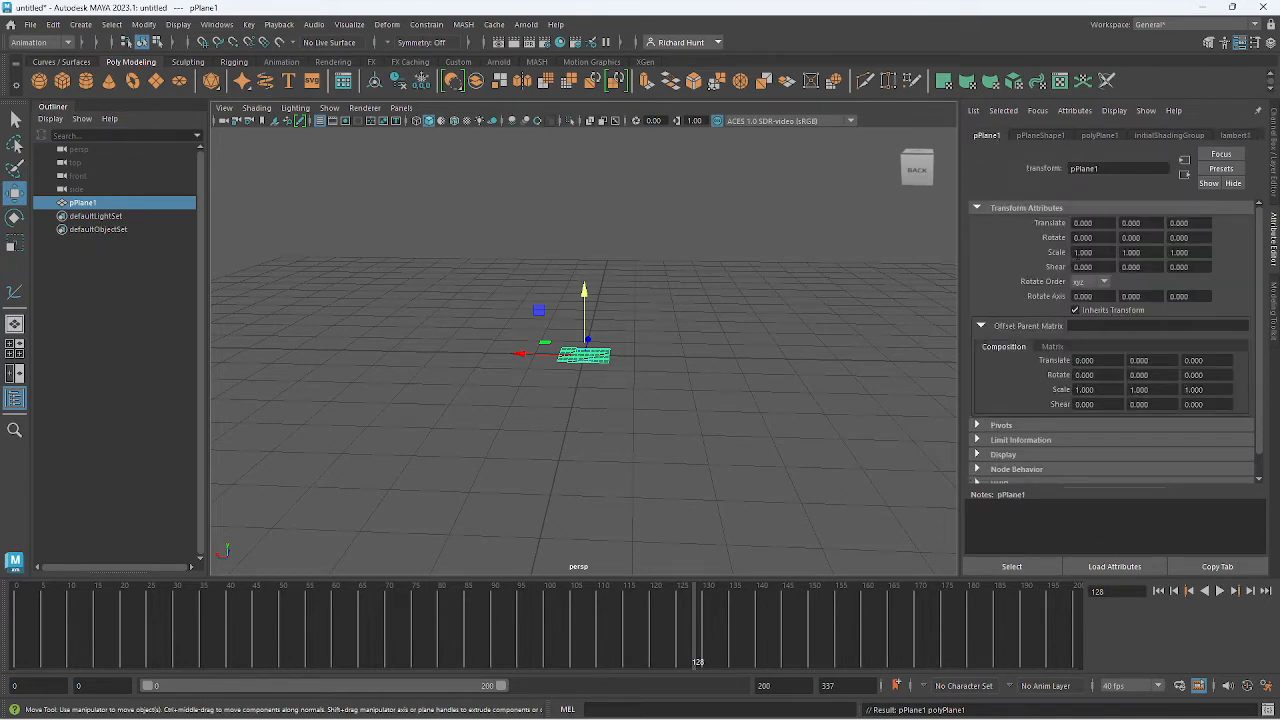
{"action": "left_click", "coordinate": [1075, 252]}
{"action": "type", "text": "10"}
{"action": "key", "text": "Tab"}
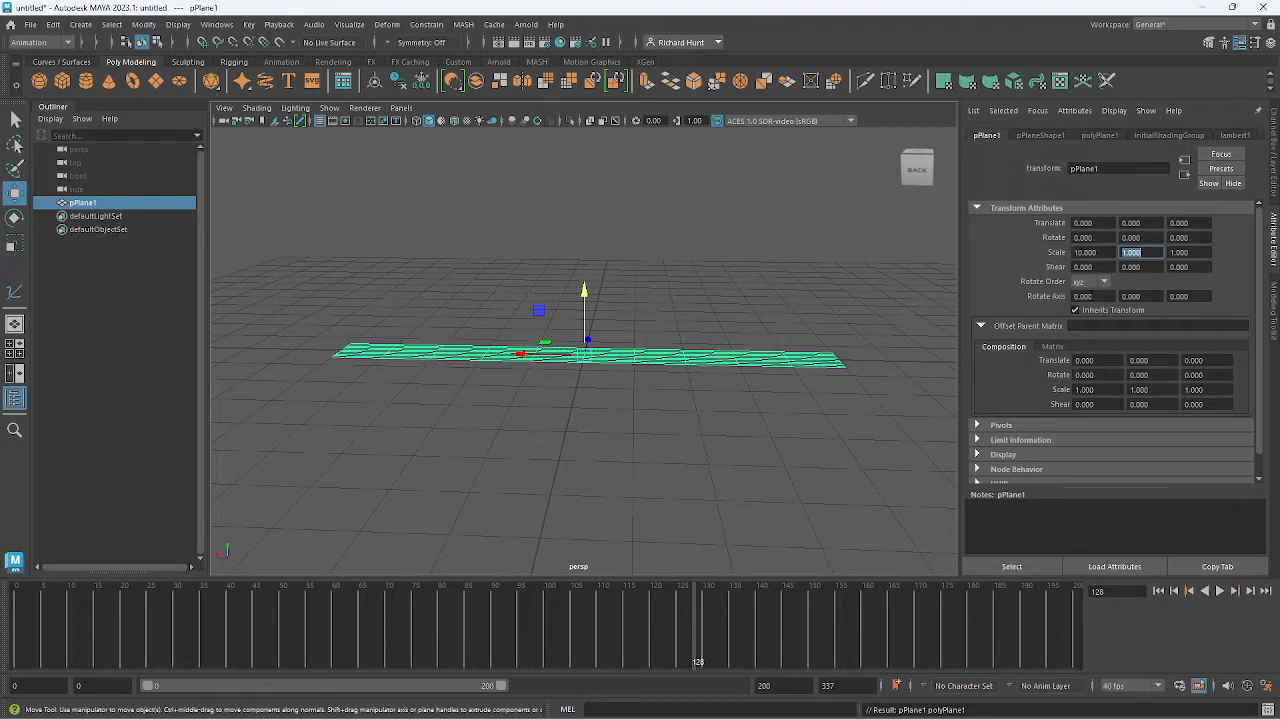
{"action": "key", "text": "shift+Tab"}
{"action": "type", "text": "20"}
{"action": "key", "text": "Tab"}
{"action": "key", "text": "Tab"}
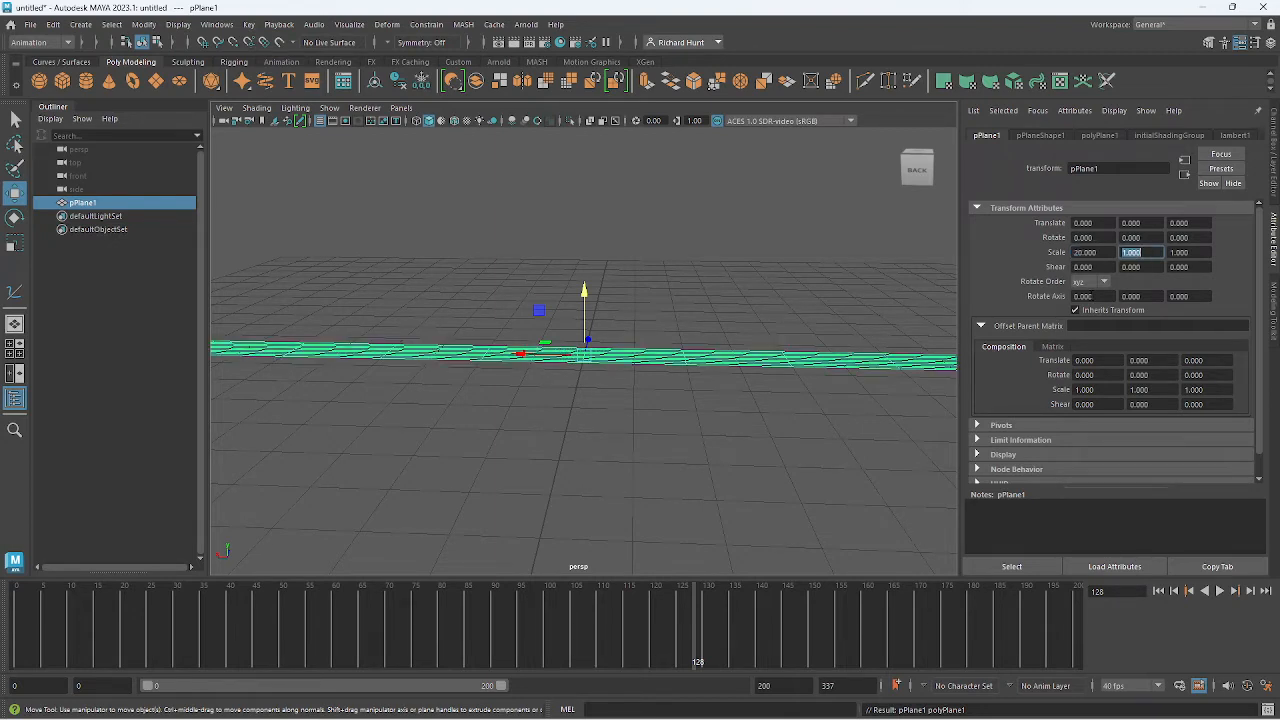
{"action": "type", "text": "5"}
{"action": "key", "text": "Tab"}
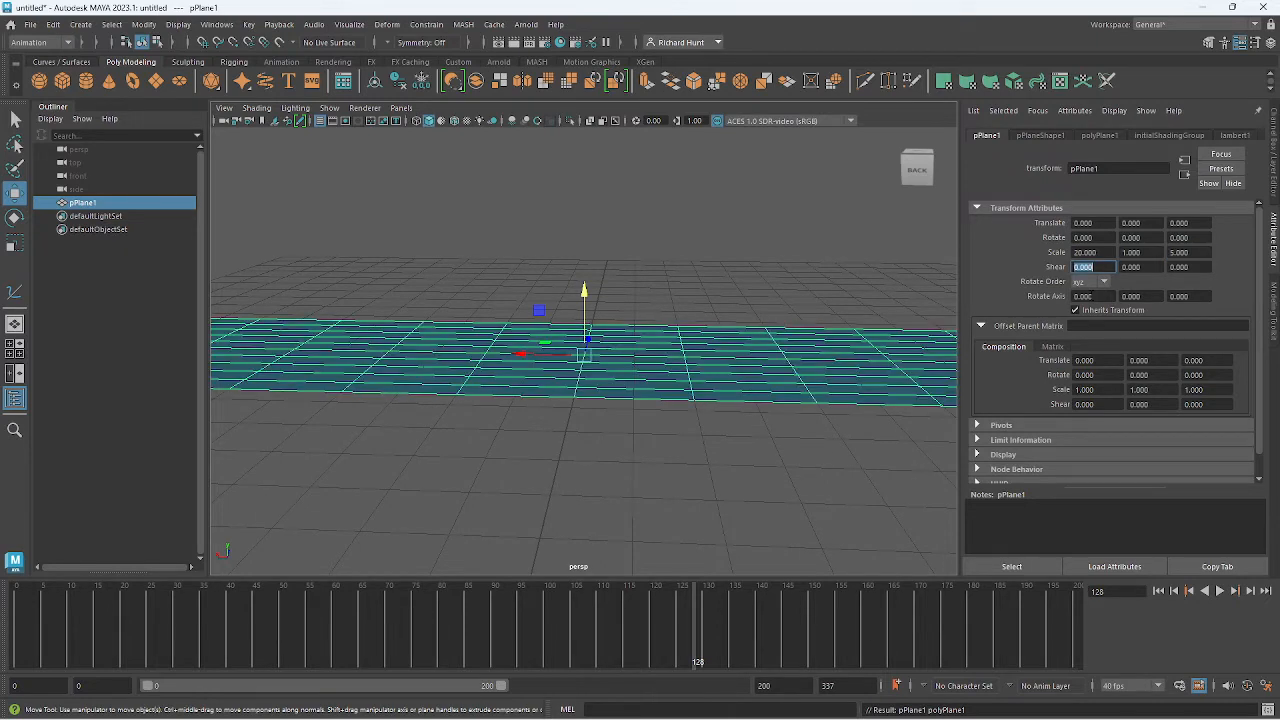
Raise the plane's centre vertex and its neighbours along the length to form a central bump.
{"action": "right_click_drag", "start_coordinate": [674, 317], "coordinate": [588, 364]}
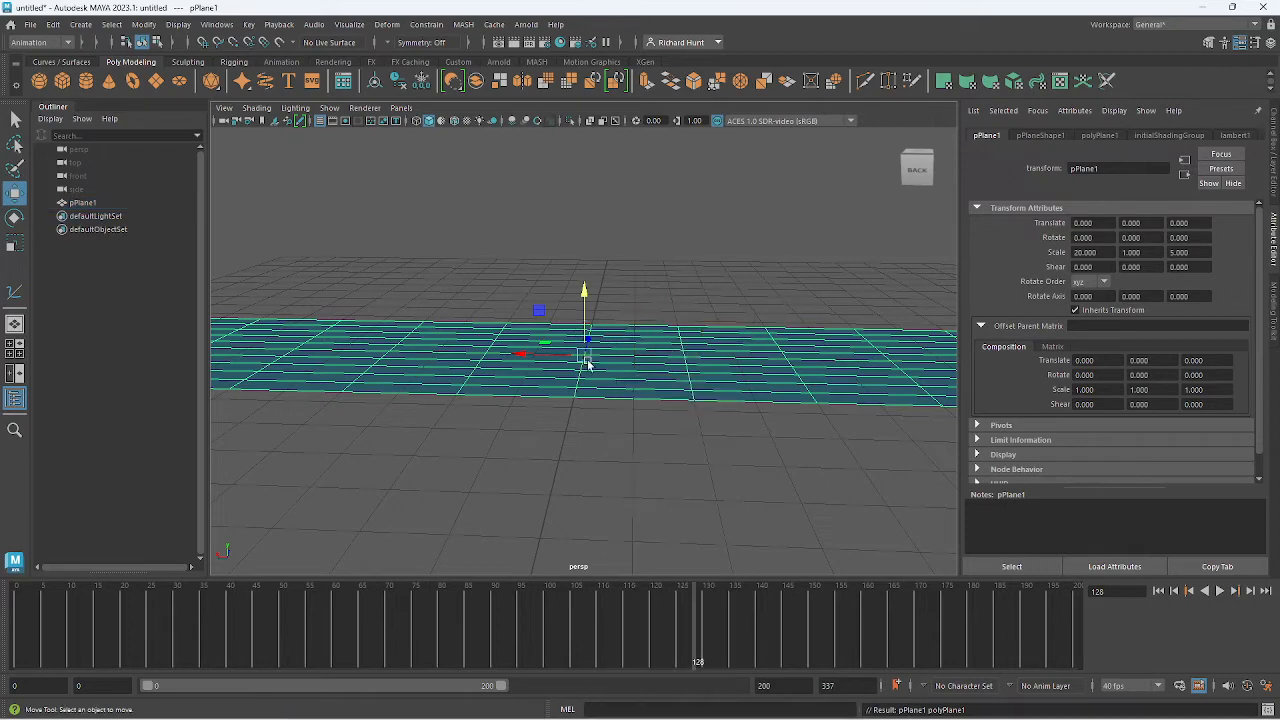
{"action": "left_click", "coordinate": [586, 356]}
{"action": "left_click_drag", "start_coordinate": [586, 298], "coordinate": [594, 258]}
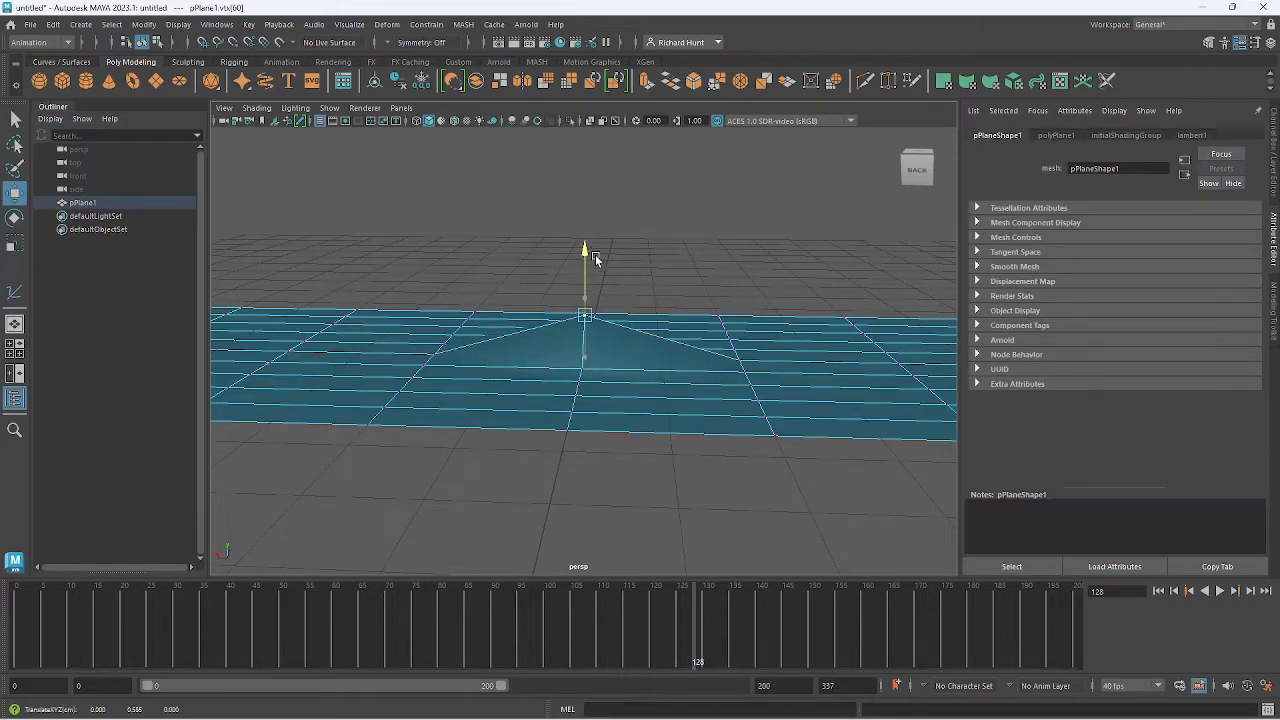
{"action": "left_click", "coordinate": [430, 350]}
{"action": "left_click_drag", "start_coordinate": [434, 290], "coordinate": [433, 272]}
{"action": "left_click", "coordinate": [738, 350]}
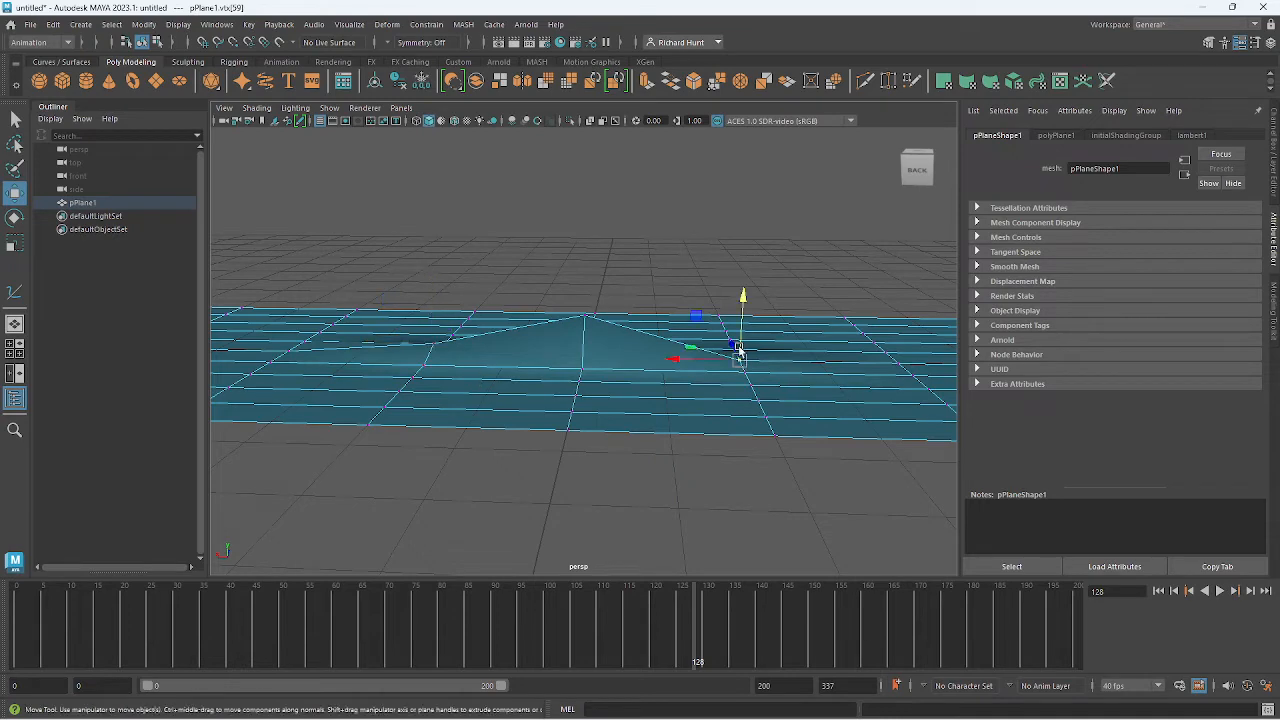
{"action": "left_click", "coordinate": [747, 300]}
{"action": "left_click", "coordinate": [738, 358]}
{"action": "left_click_drag", "start_coordinate": [742, 298], "coordinate": [745, 269]}
Raise more vertices around and beyond the central bump to make the plane's surface uneven along its length.
{"action": "left_click_drag", "start_coordinate": [778, 318], "coordinate": [586, 345], "text": "alt"}
{"action": "left_click", "coordinate": [583, 339]}
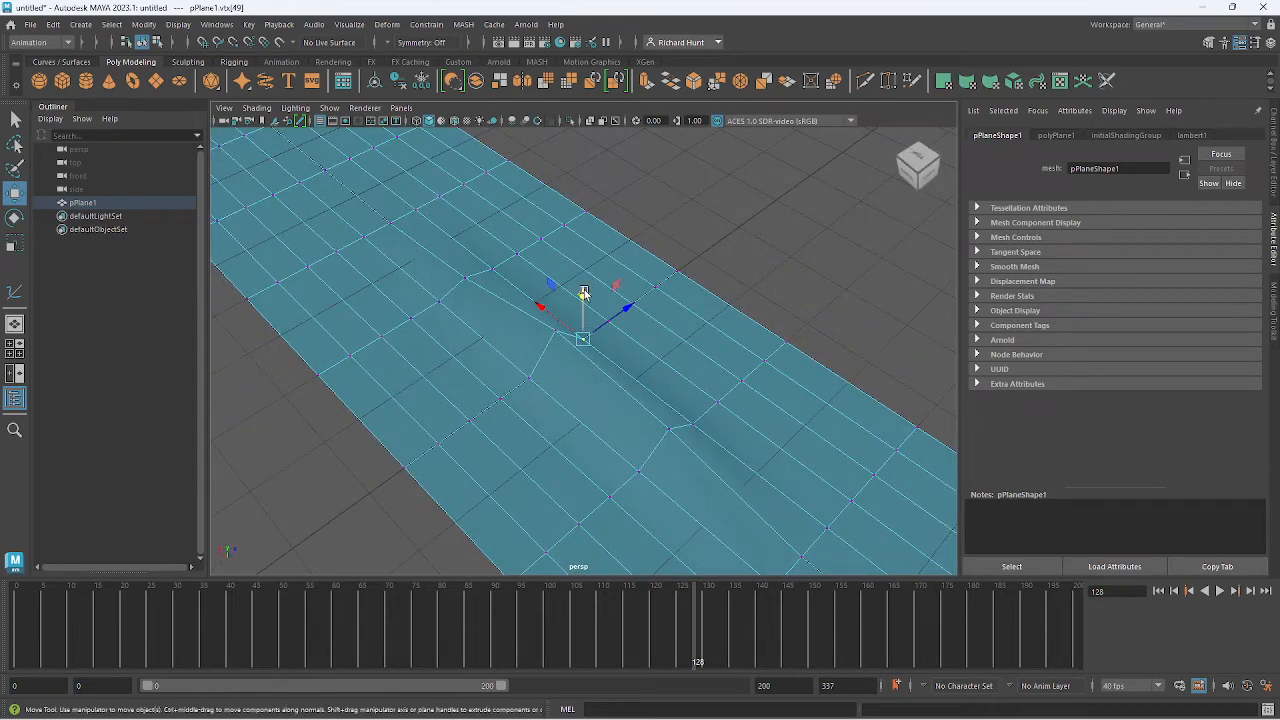
{"action": "left_click_drag", "start_coordinate": [584, 292], "coordinate": [591, 276]}
{"action": "left_click", "coordinate": [610, 320]}
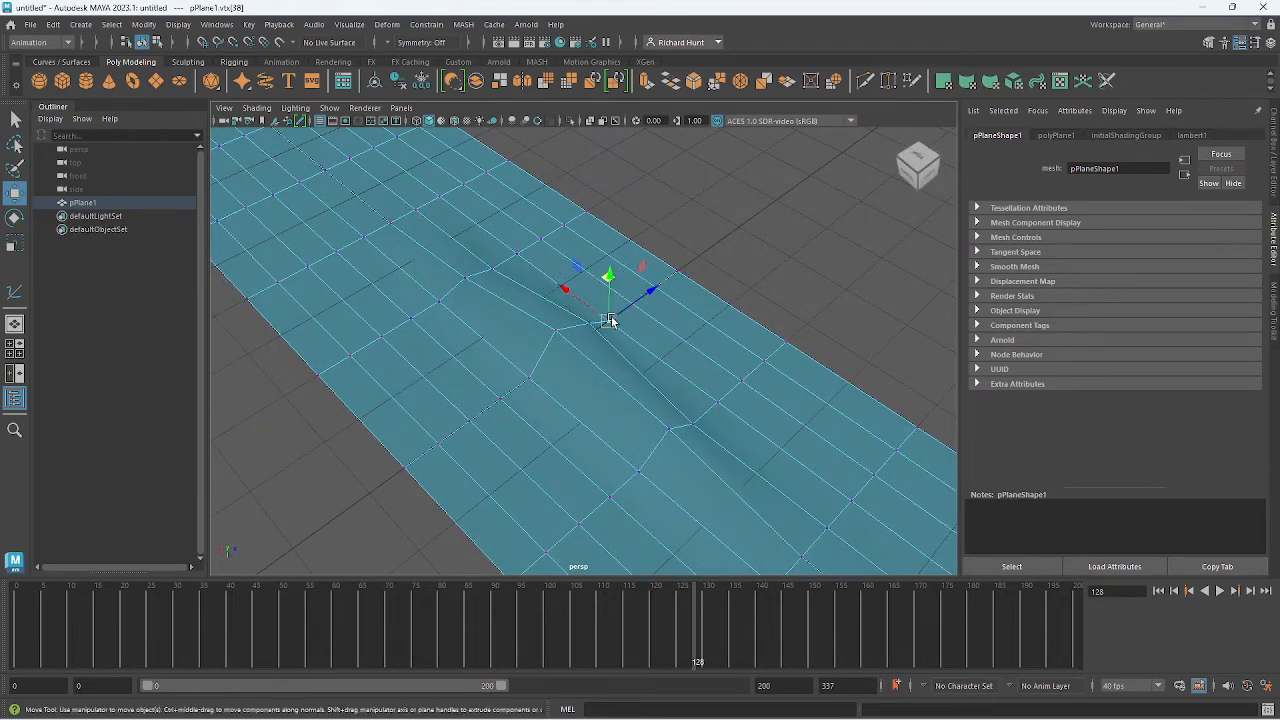
{"action": "left_click_drag", "start_coordinate": [610, 320], "coordinate": [614, 306]}
{"action": "left_click", "coordinate": [524, 383]}
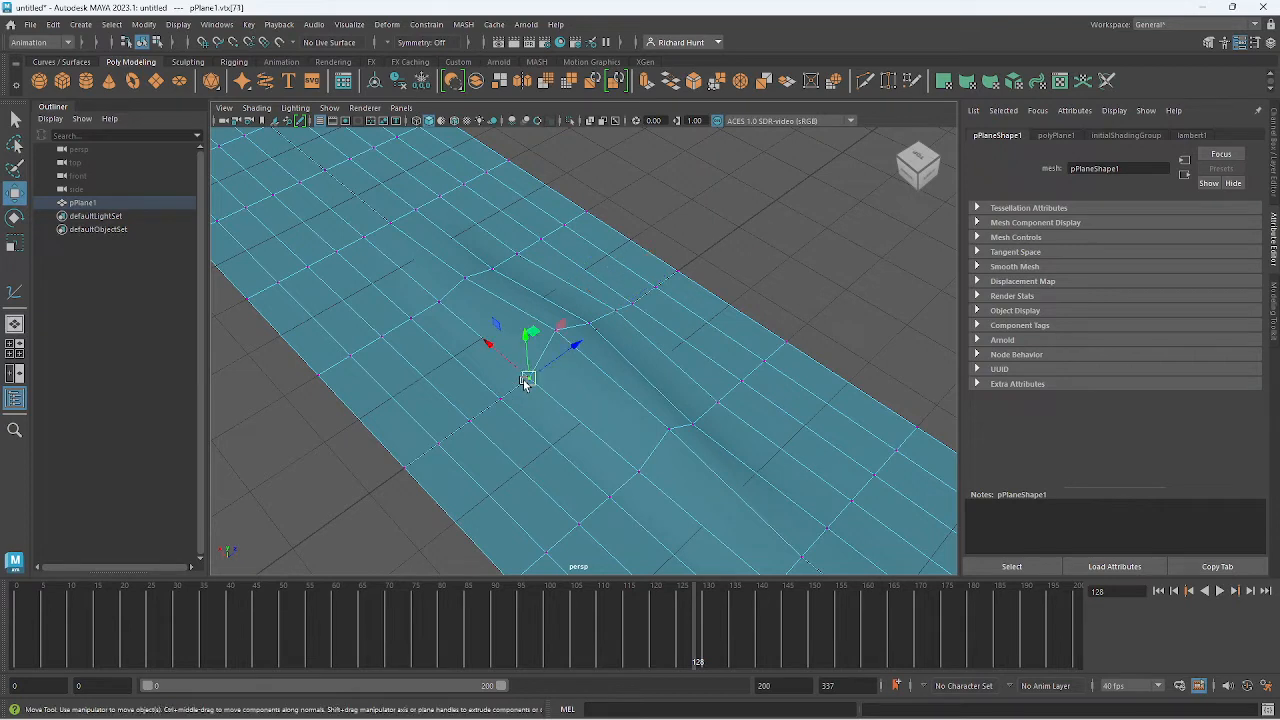
{"action": "left_click_drag", "start_coordinate": [524, 383], "coordinate": [509, 374]}
{"action": "middle_click_drag", "start_coordinate": [671, 437], "coordinate": [689, 423]}
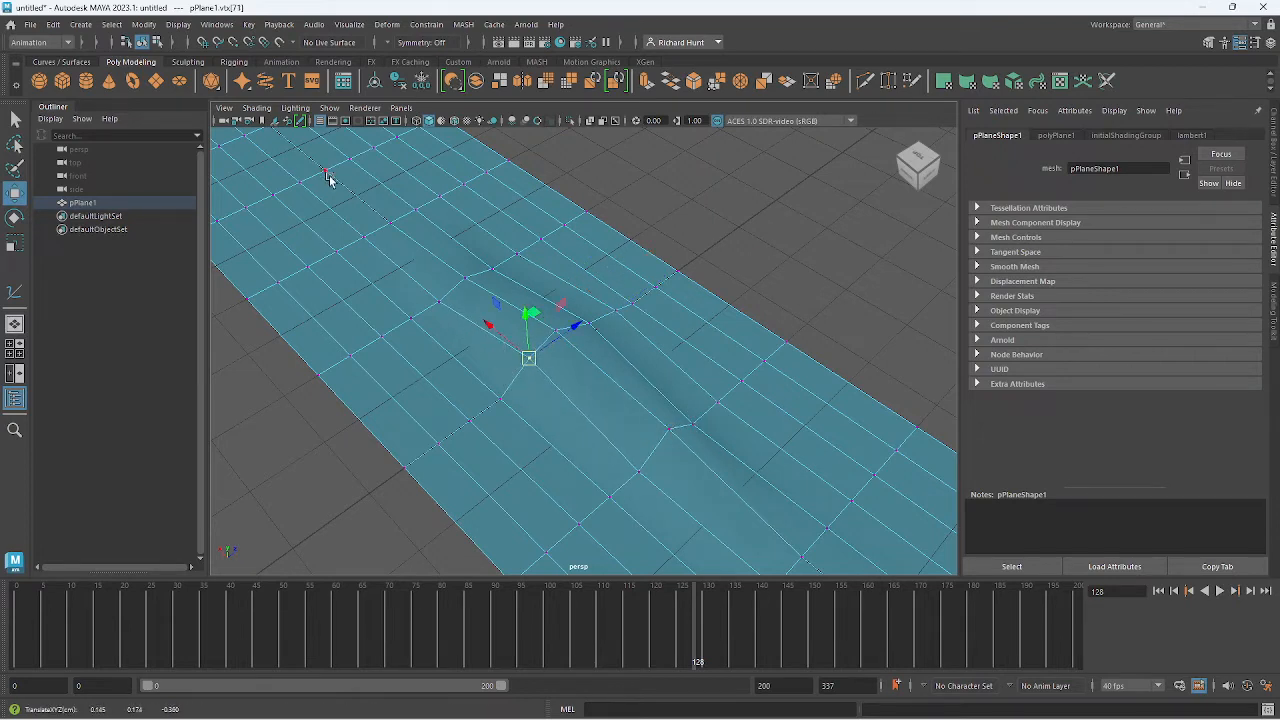
{"action": "left_click", "coordinate": [383, 210]}
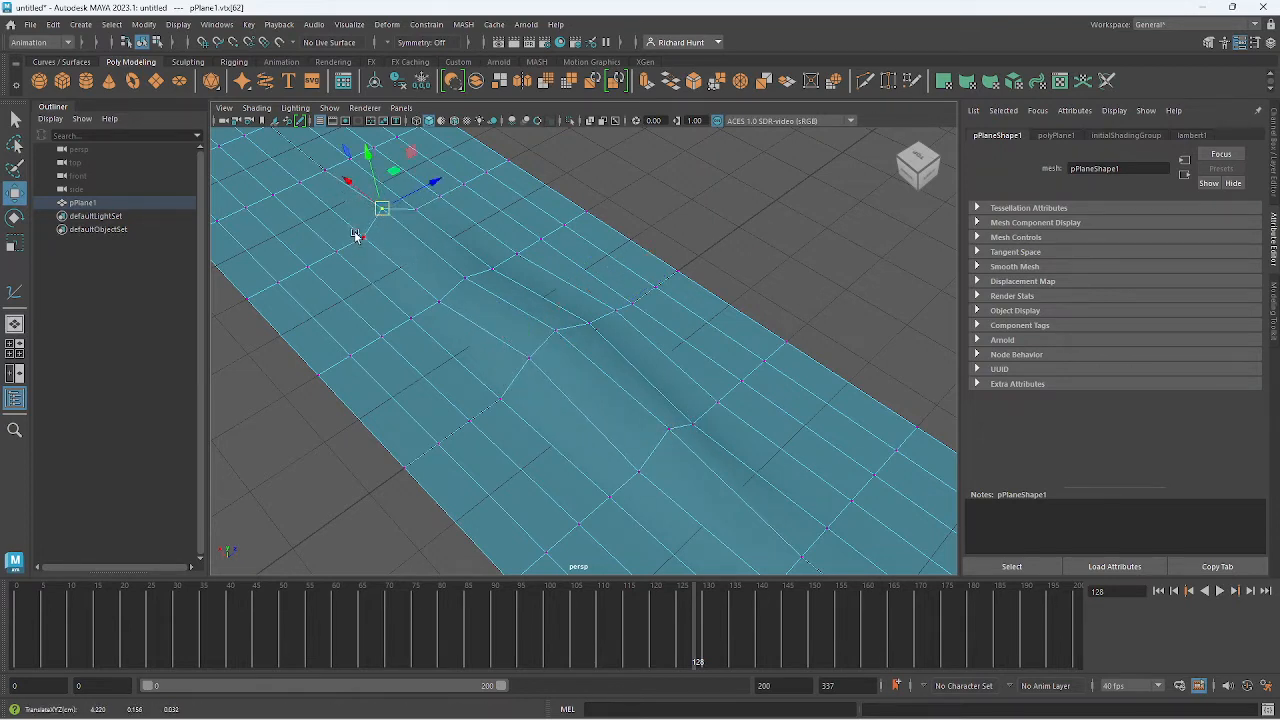
{"action": "left_click", "coordinate": [612, 176]}
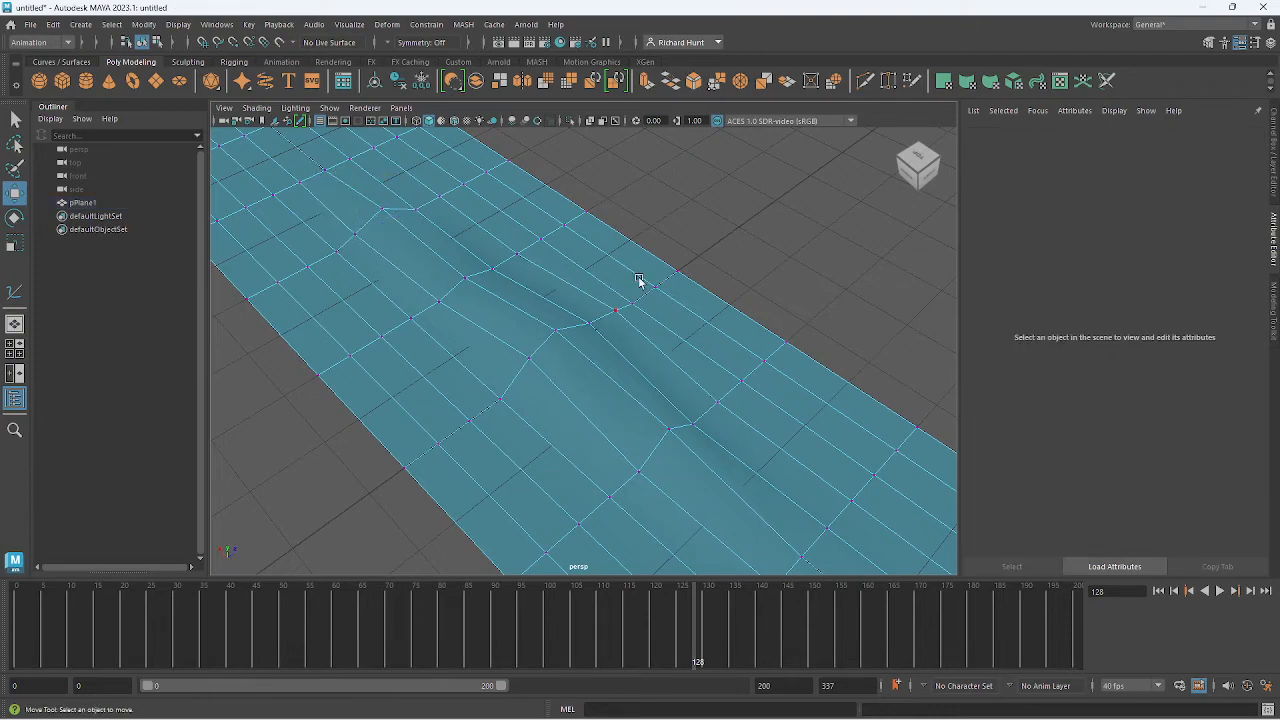
{"action": "left_click_drag", "start_coordinate": [638, 280], "coordinate": [691, 409], "text": "alt"}
{"action": "left_click", "coordinate": [692, 411]}
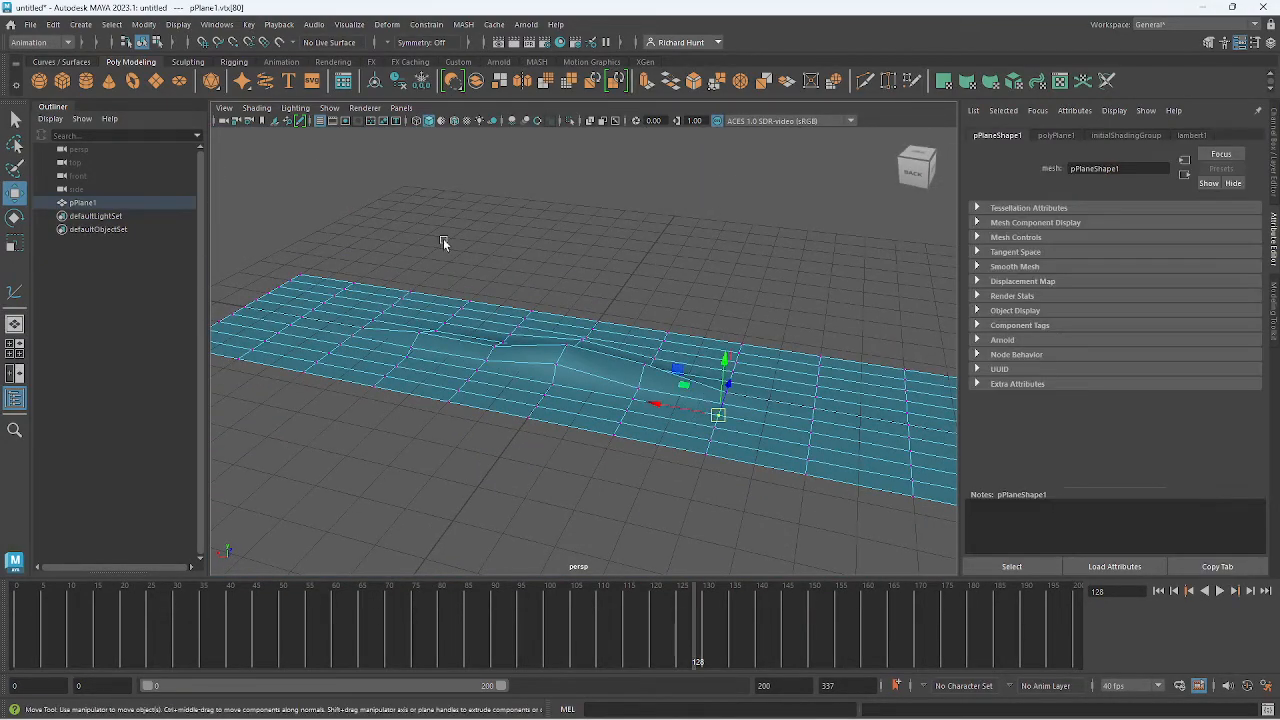
{"action": "left_click", "coordinate": [324, 200]}
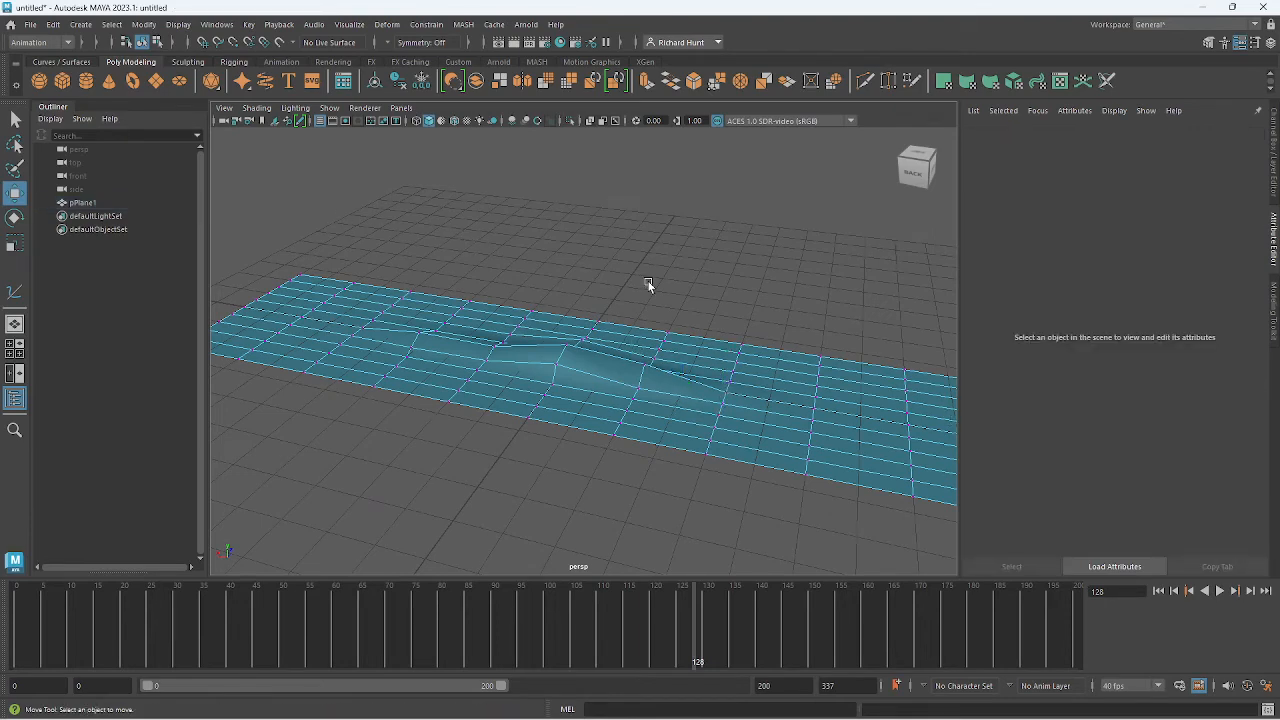
Create a polygon sphere at the origin and move its pivot to the vertex at its bottom pole.
{"action": "left_click", "coordinate": [40, 82]}
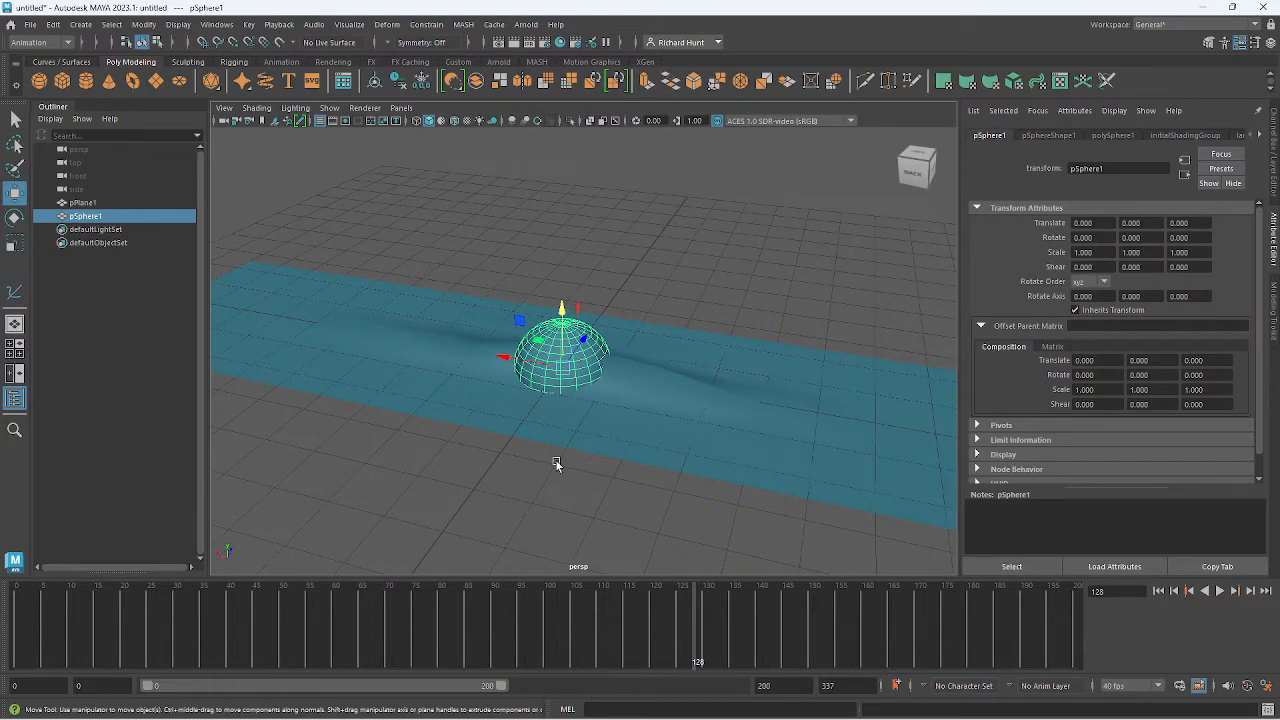
{"action": "left_click_drag", "start_coordinate": [566, 444], "coordinate": [565, 398], "text": "alt"}
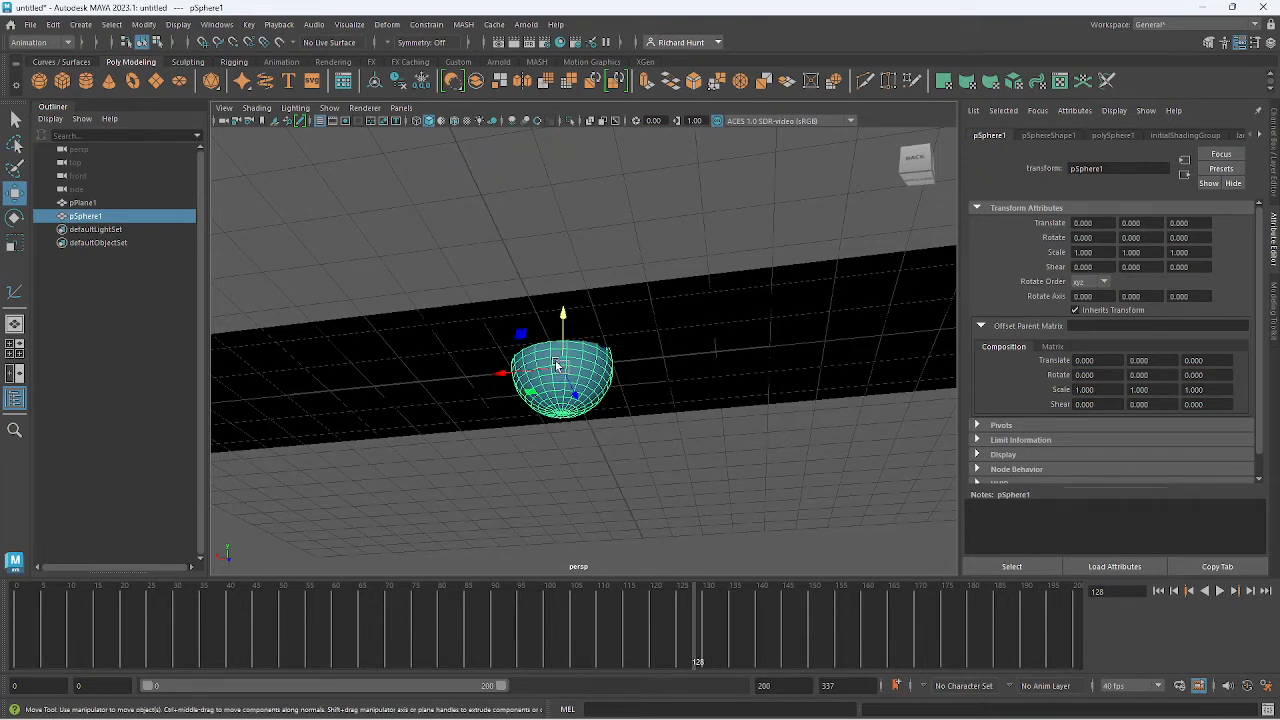
{"action": "left_click_drag", "start_coordinate": [512, 393], "coordinate": [520, 443], "text": "alt"}
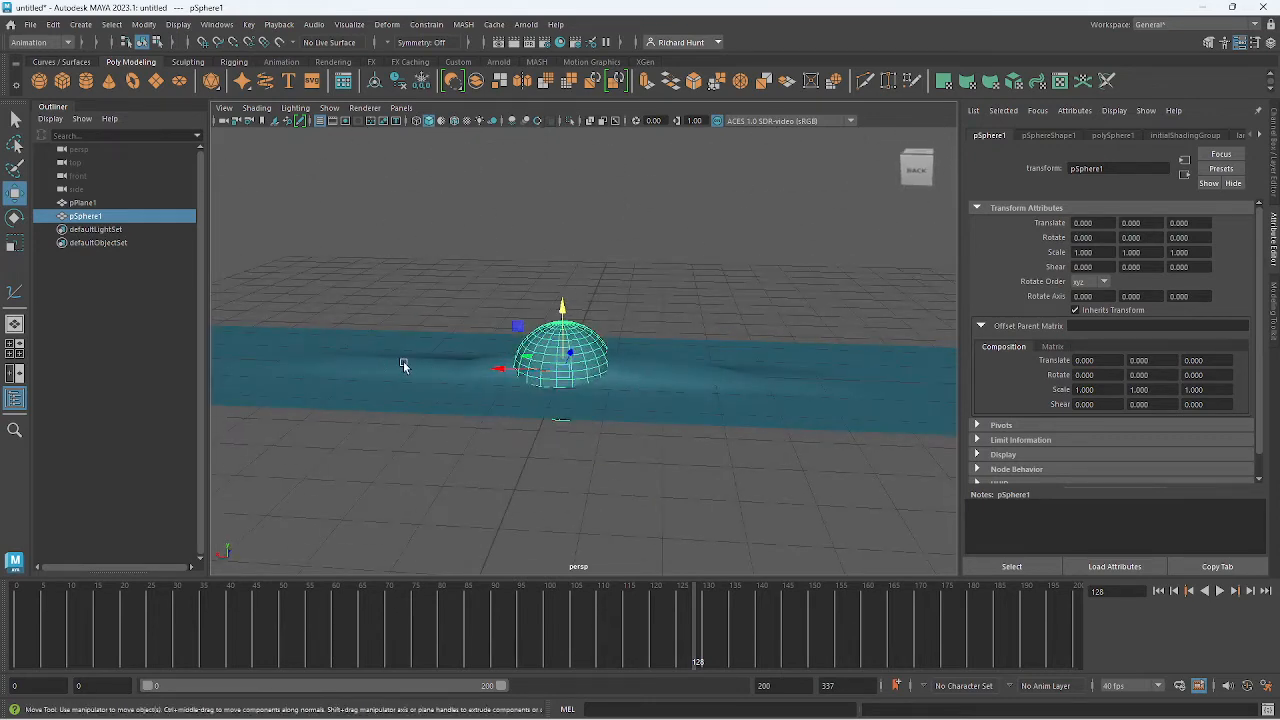
{"action": "left_click_drag", "start_coordinate": [555, 471], "coordinate": [541, 404], "text": "alt"}
{"action": "scroll", "coordinate": [576, 405], "scroll_direction": "up", "scroll_amount": 5}
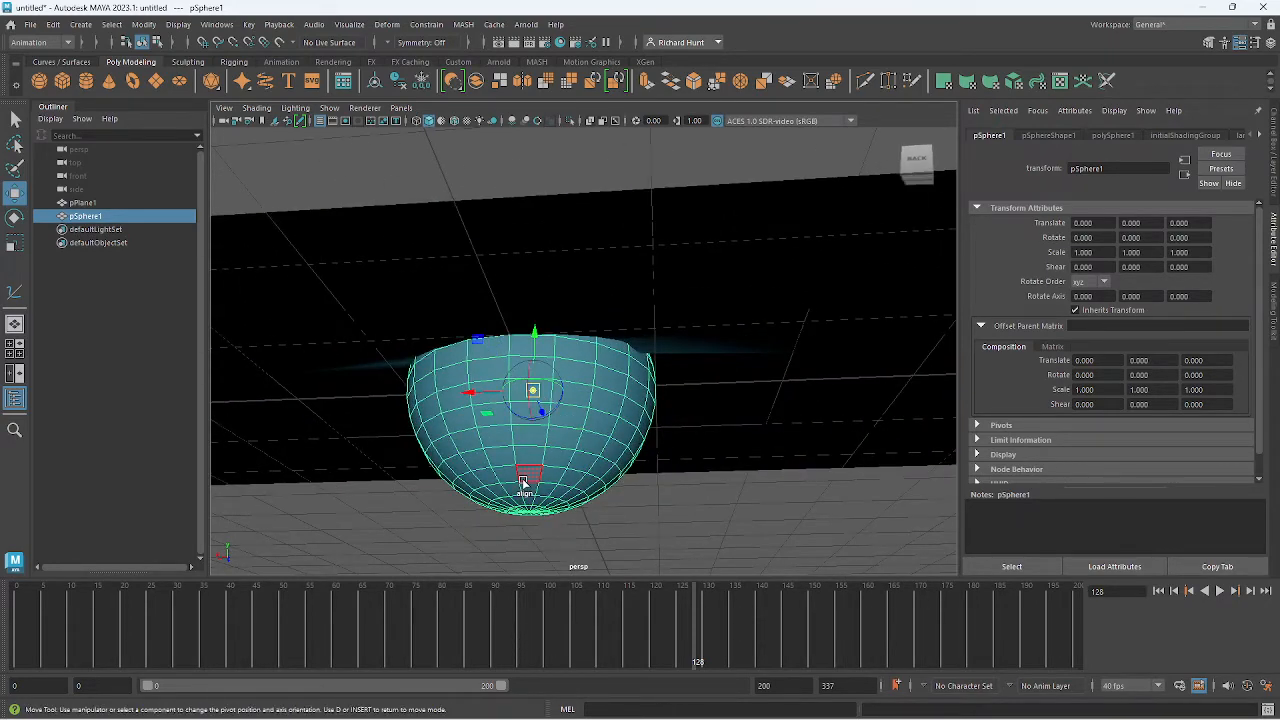
{"action": "left_click_drag", "start_coordinate": [528, 517], "coordinate": [530, 468], "text": "alt"}
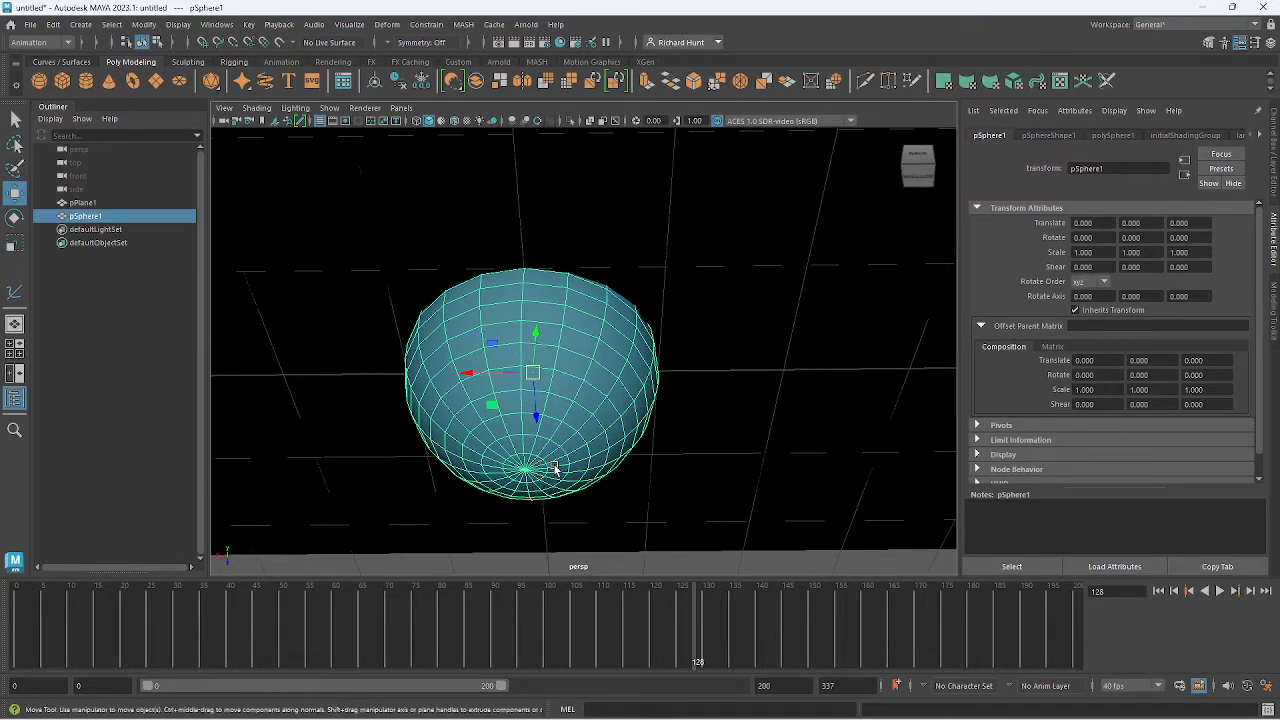
{"action": "key", "text": "d"}
{"action": "left_click", "coordinate": [525, 471]}
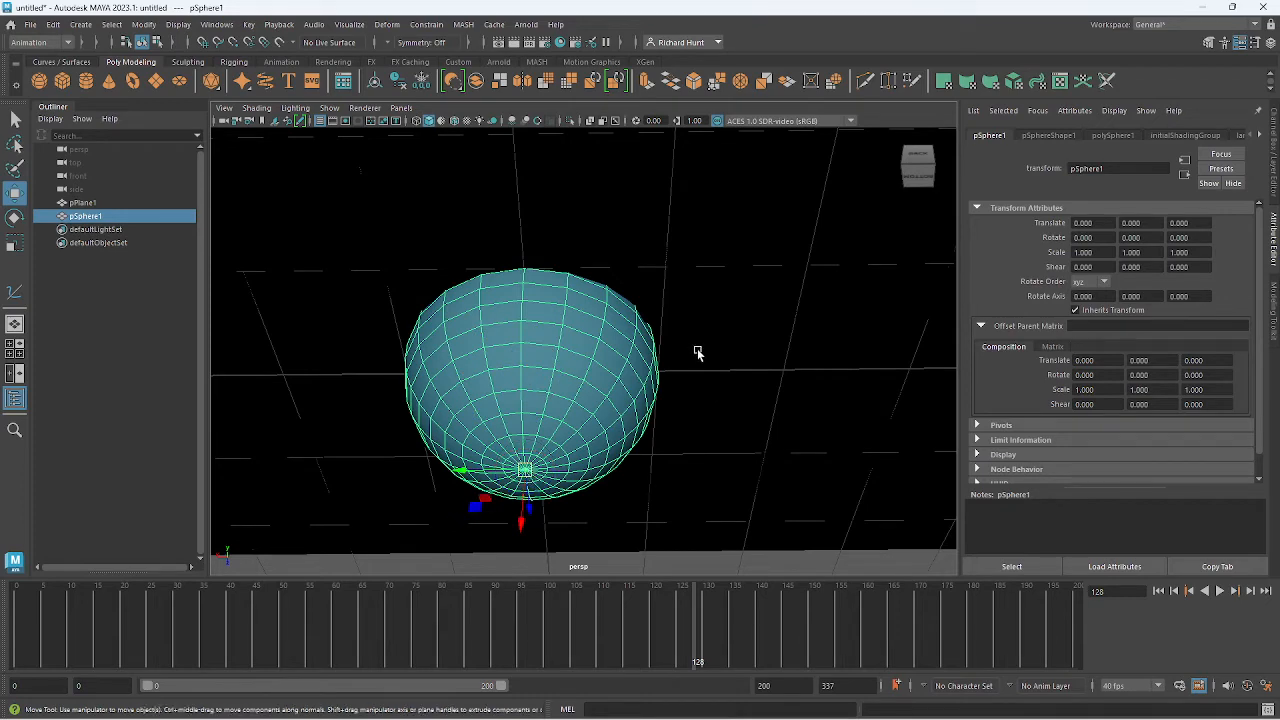
Move the sphere up so that it rests on top of the plane's central bump.
{"action": "left_click_drag", "start_coordinate": [685, 340], "coordinate": [677, 407], "text": "alt"}
{"action": "scroll", "coordinate": [693, 371], "scroll_direction": "down", "scroll_amount": 3}
{"action": "middle_click_drag", "start_coordinate": [696, 368], "coordinate": [702, 365]}
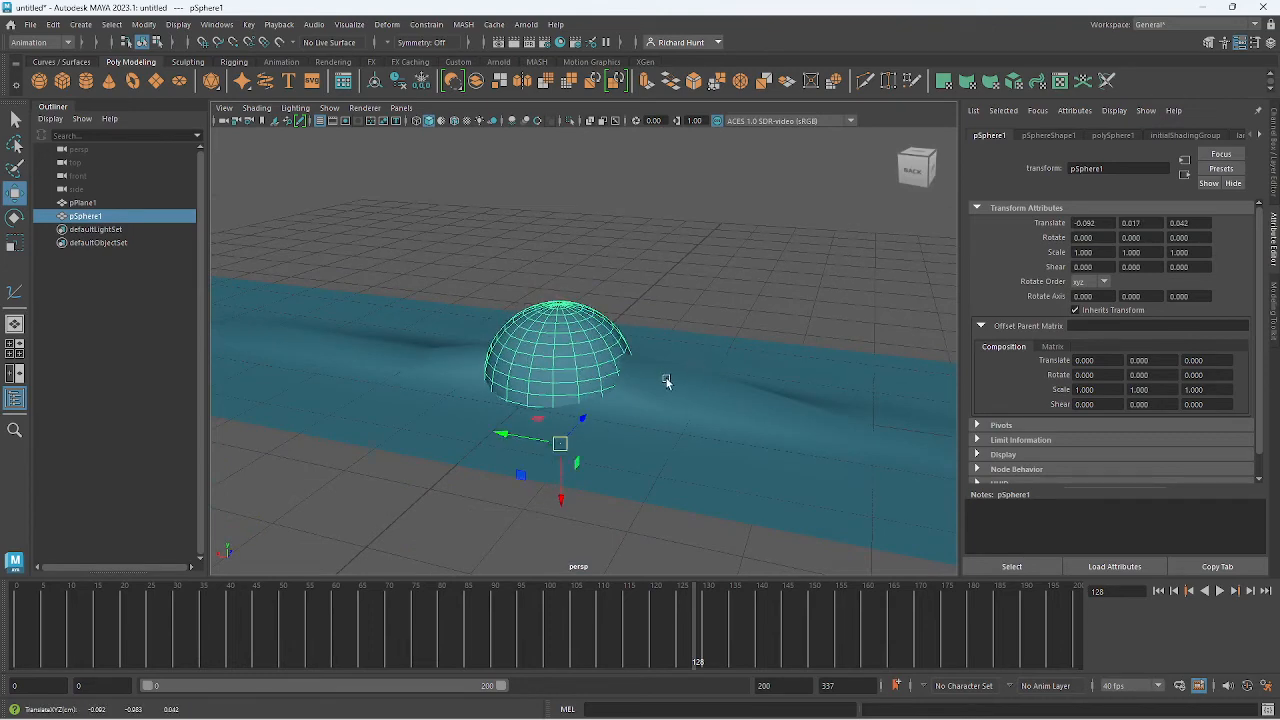
{"action": "left_click_drag", "start_coordinate": [557, 511], "coordinate": [562, 396]}
{"action": "left_click", "coordinate": [674, 275]}
{"action": "left_click_drag", "start_coordinate": [674, 275], "coordinate": [792, 357], "text": "alt"}
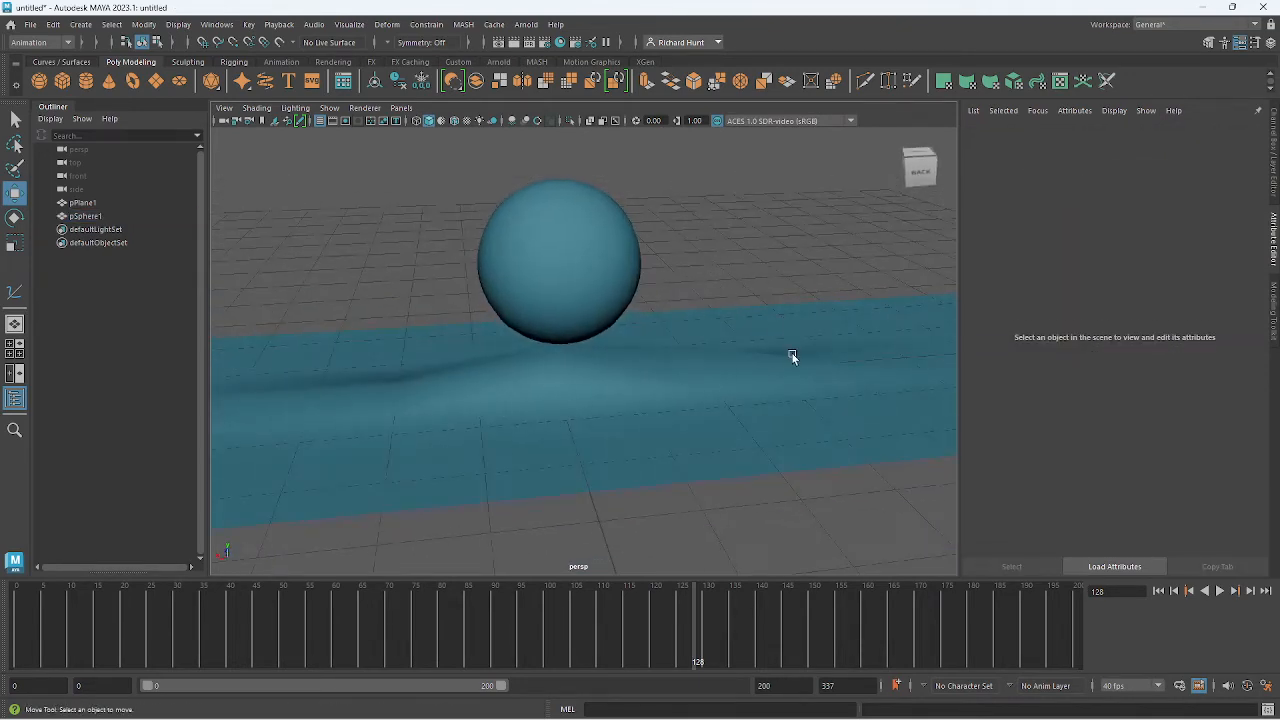
Assign a new Lambert material to the plane and set its colour to a muted red with hue 360, saturation 0.532 and value 0.404.
{"action": "left_click", "coordinate": [792, 357]}
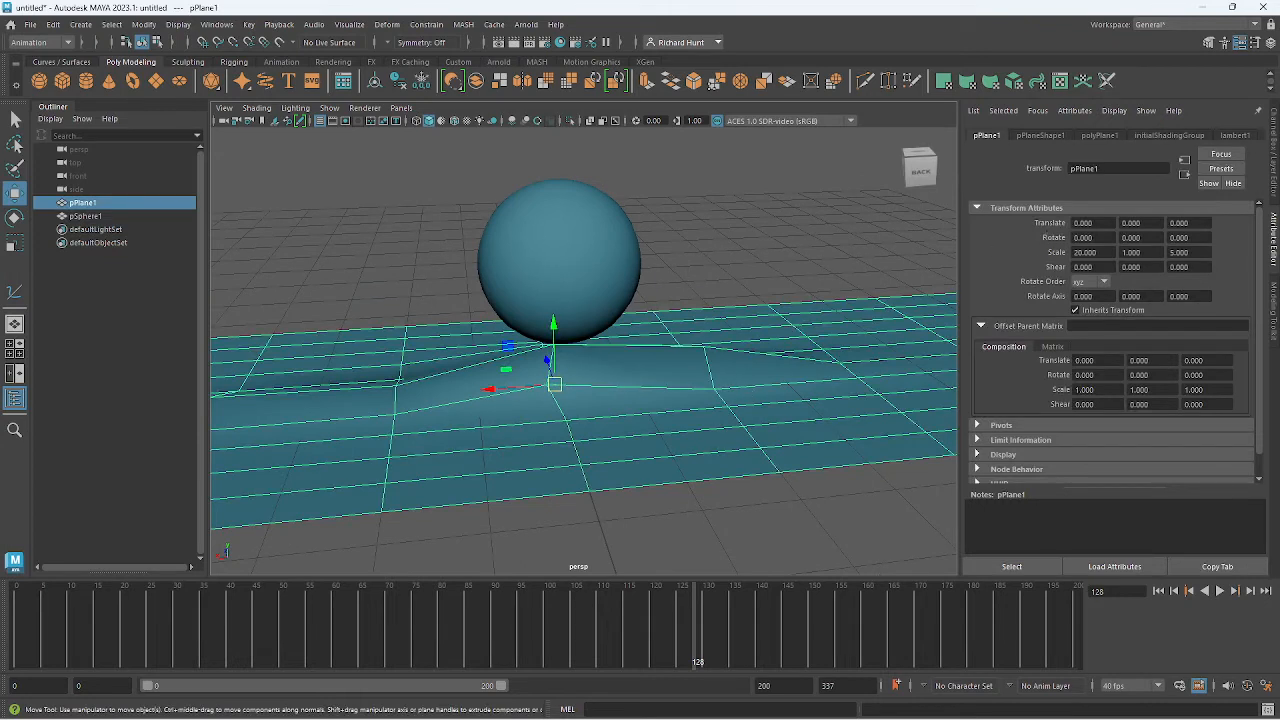
{"action": "right_click", "coordinate": [642, 400]}
{"action": "mouse_move", "coordinate": [663, 607]}
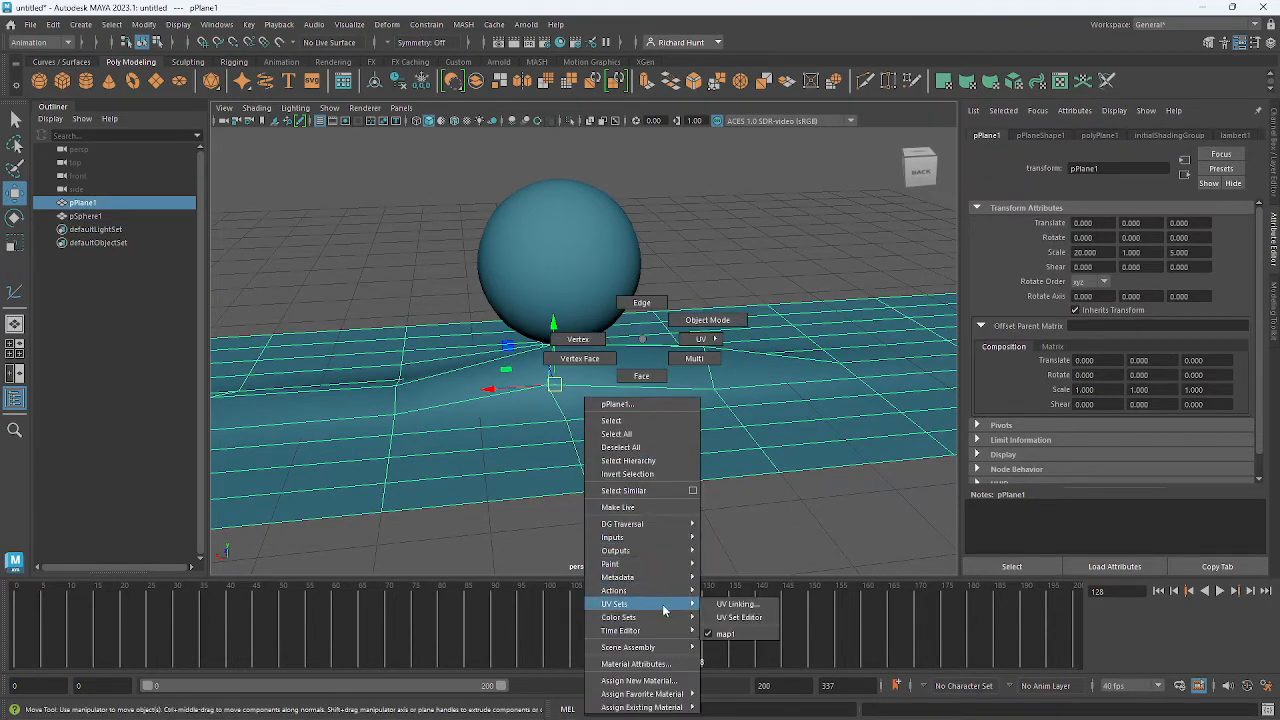
{"action": "left_click", "coordinate": [645, 680]}
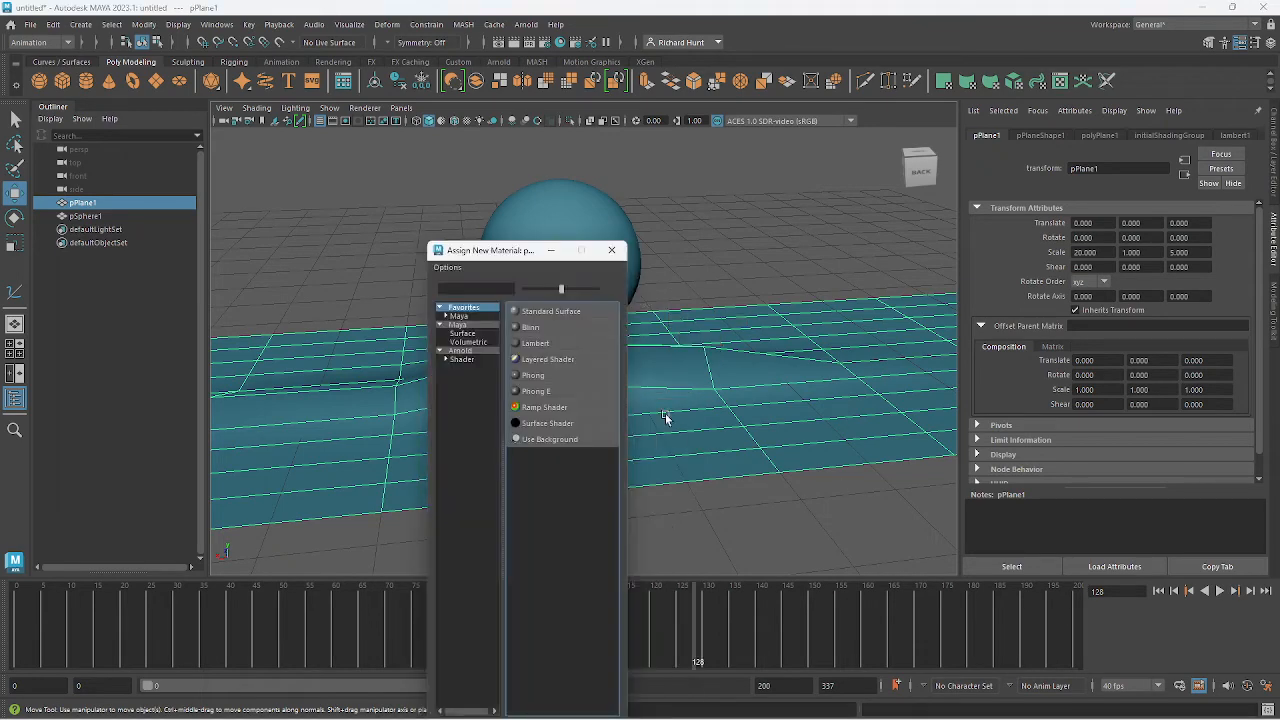
{"action": "left_click", "coordinate": [536, 343]}
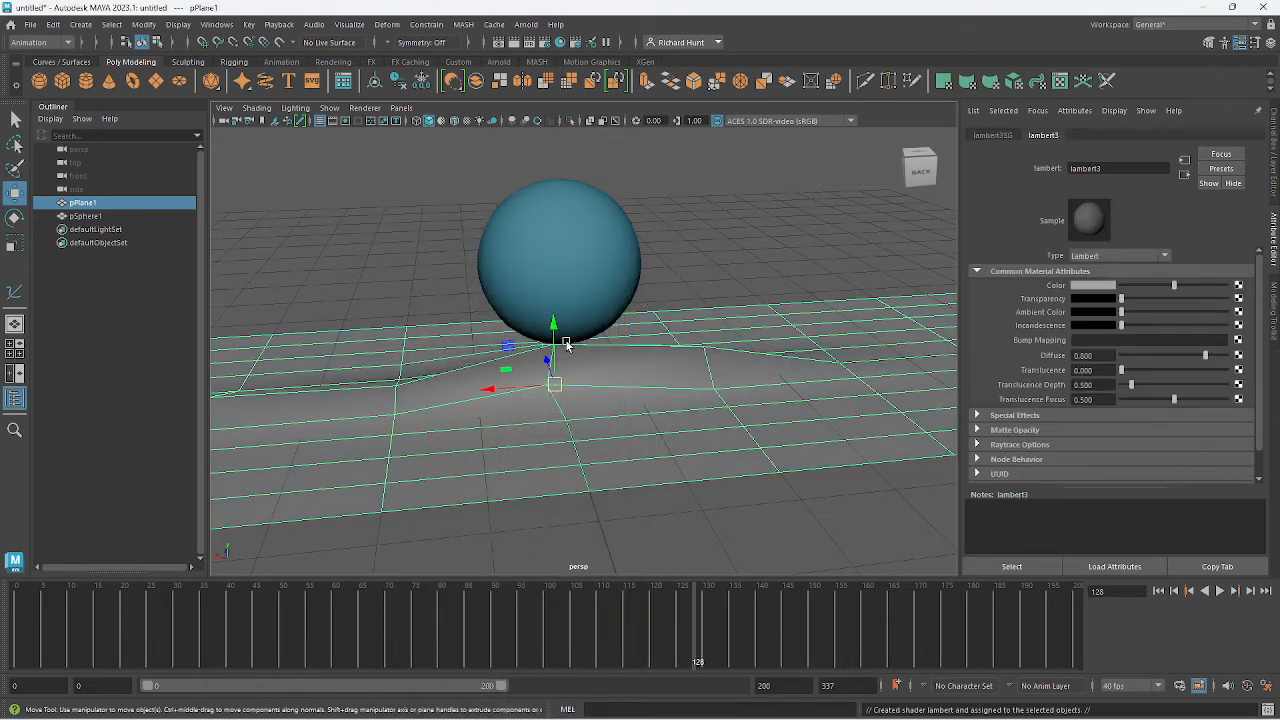
{"action": "left_click", "coordinate": [1104, 289]}
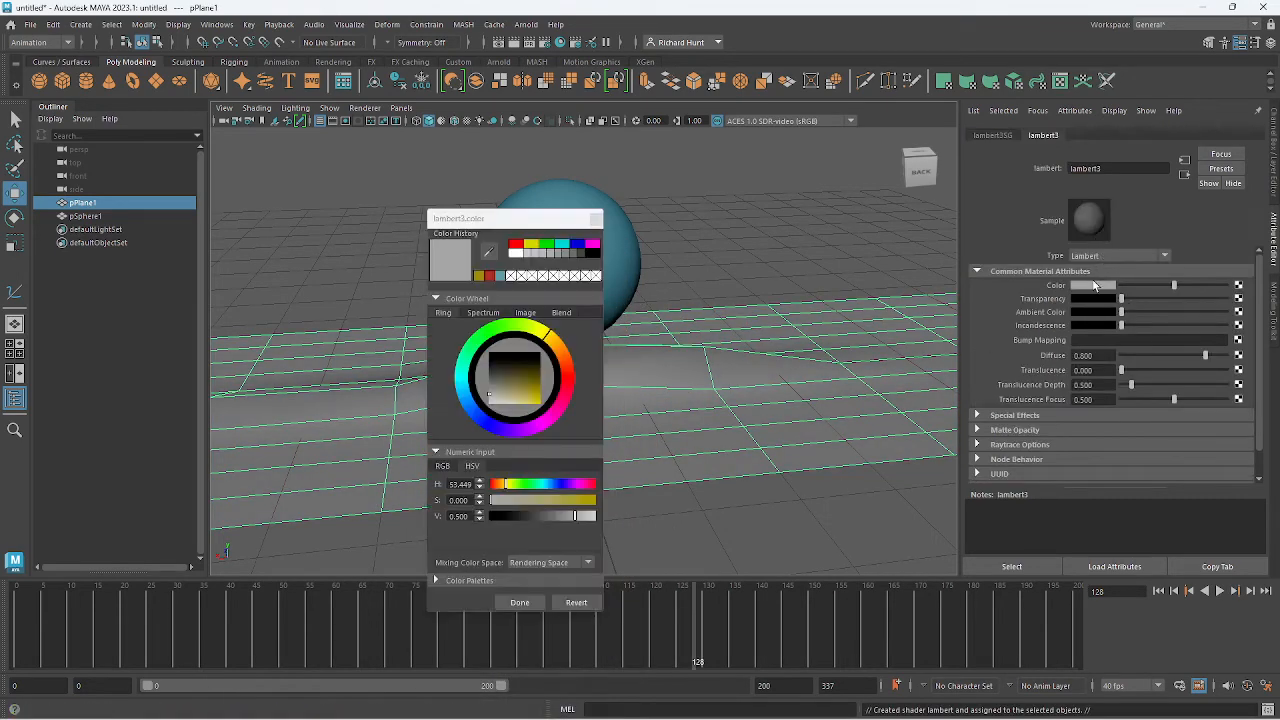
{"action": "left_click", "coordinate": [569, 383]}
{"action": "left_click_drag", "start_coordinate": [527, 396], "coordinate": [517, 395]}
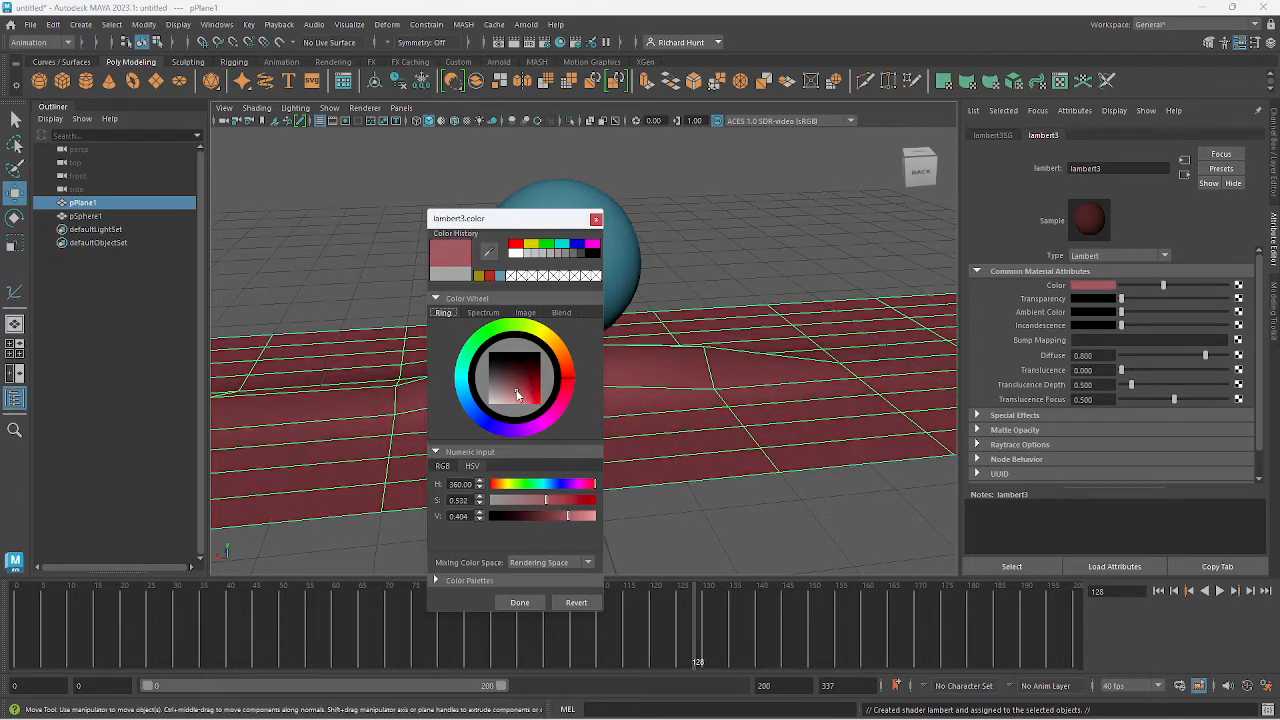
{"action": "left_click", "coordinate": [520, 603]}
{"action": "left_click", "coordinate": [636, 522]}
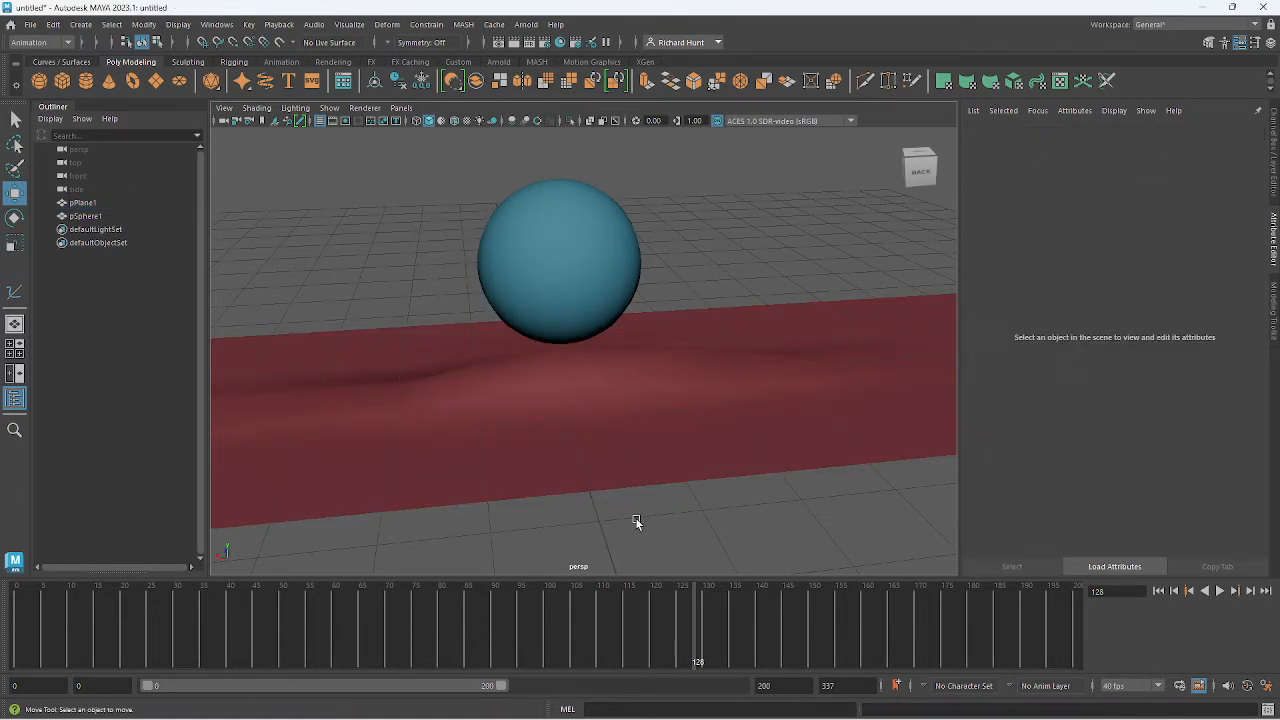
Select the edge loop running lengthwise through the middle of the plane, over the central bump.
{"action": "left_click_drag", "start_coordinate": [577, 437], "coordinate": [583, 437], "text": "alt"}
{"action": "left_click", "coordinate": [583, 437]}
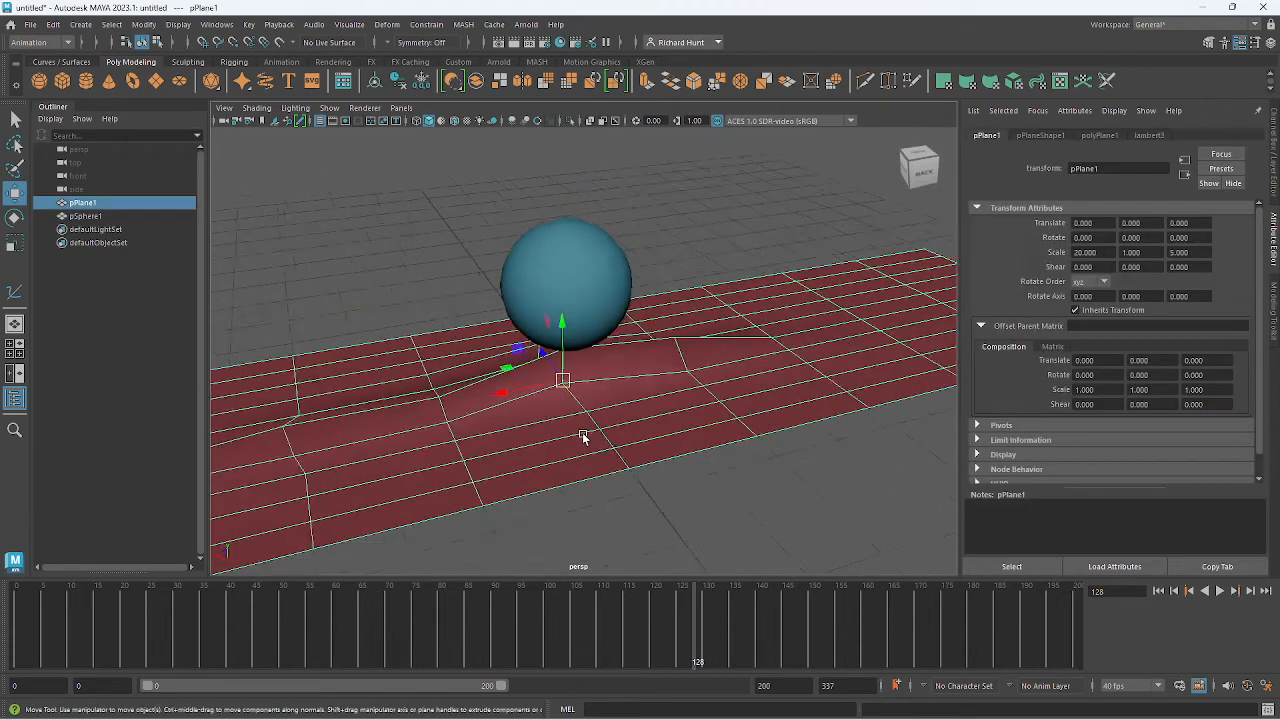
{"action": "scroll", "coordinate": [583, 437], "scroll_direction": "down", "scroll_amount": 3}
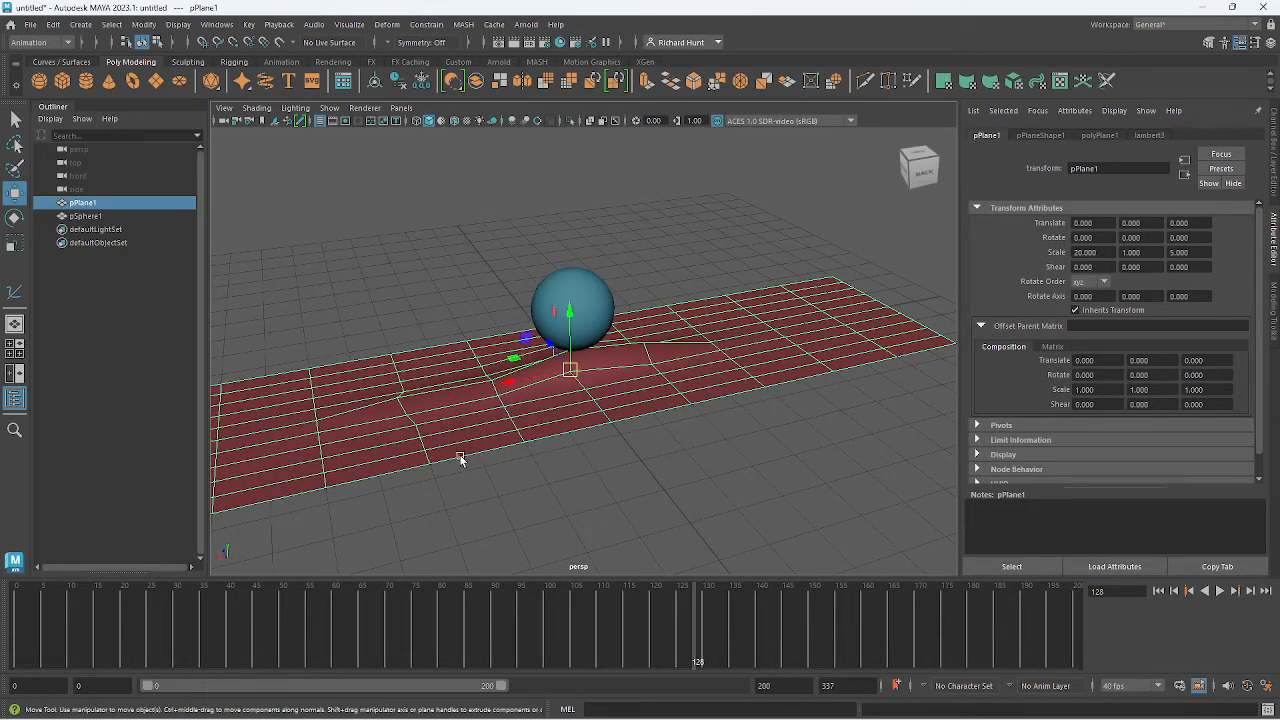
{"action": "left_click_drag", "start_coordinate": [503, 424], "coordinate": [586, 366], "text": "alt"}
{"action": "left_click_drag", "start_coordinate": [690, 415], "coordinate": [651, 420], "text": "alt"}
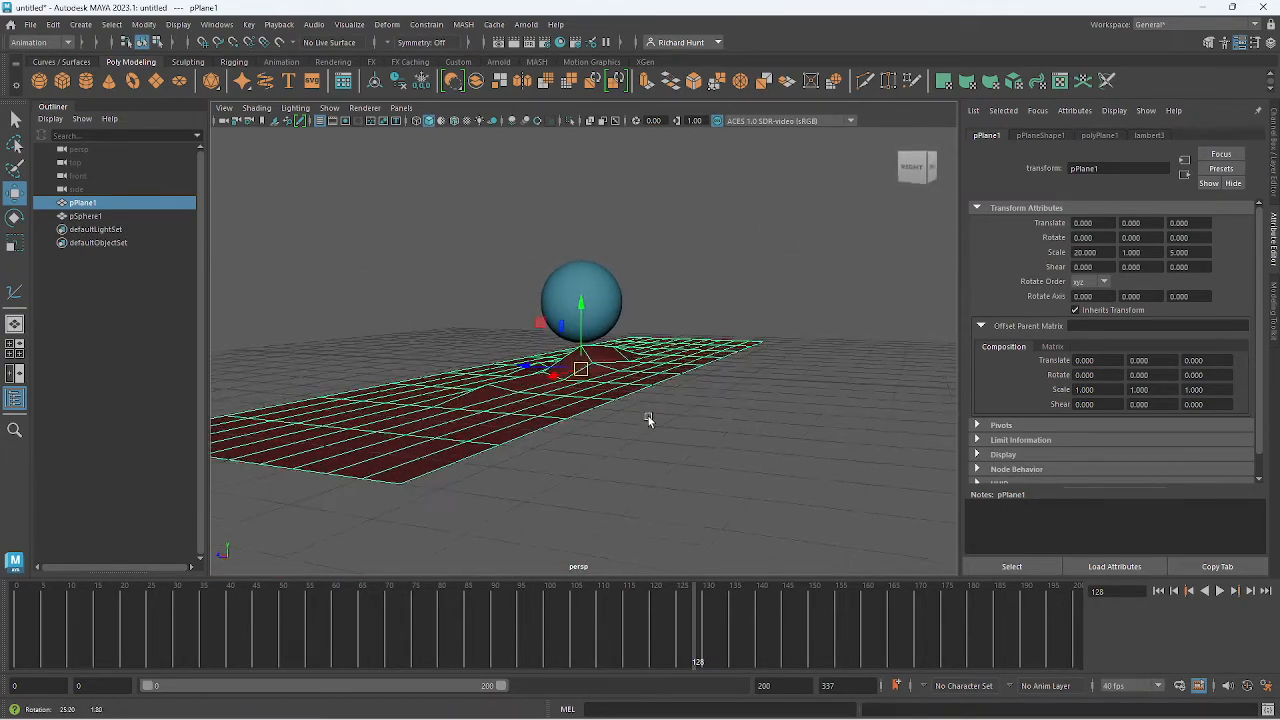
{"action": "left_click_drag", "start_coordinate": [566, 425], "coordinate": [461, 468], "text": "alt"}
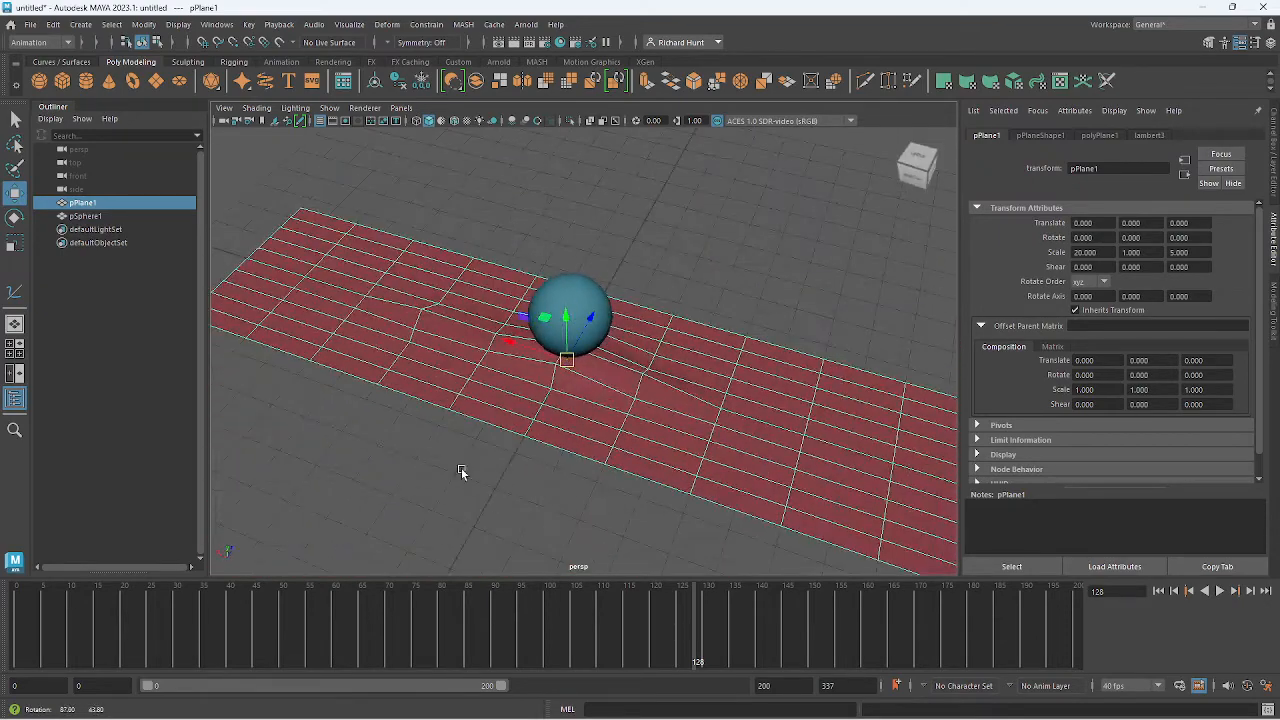
{"action": "right_click_drag", "start_coordinate": [374, 294], "coordinate": [380, 266]}
{"action": "left_click", "coordinate": [516, 336]}
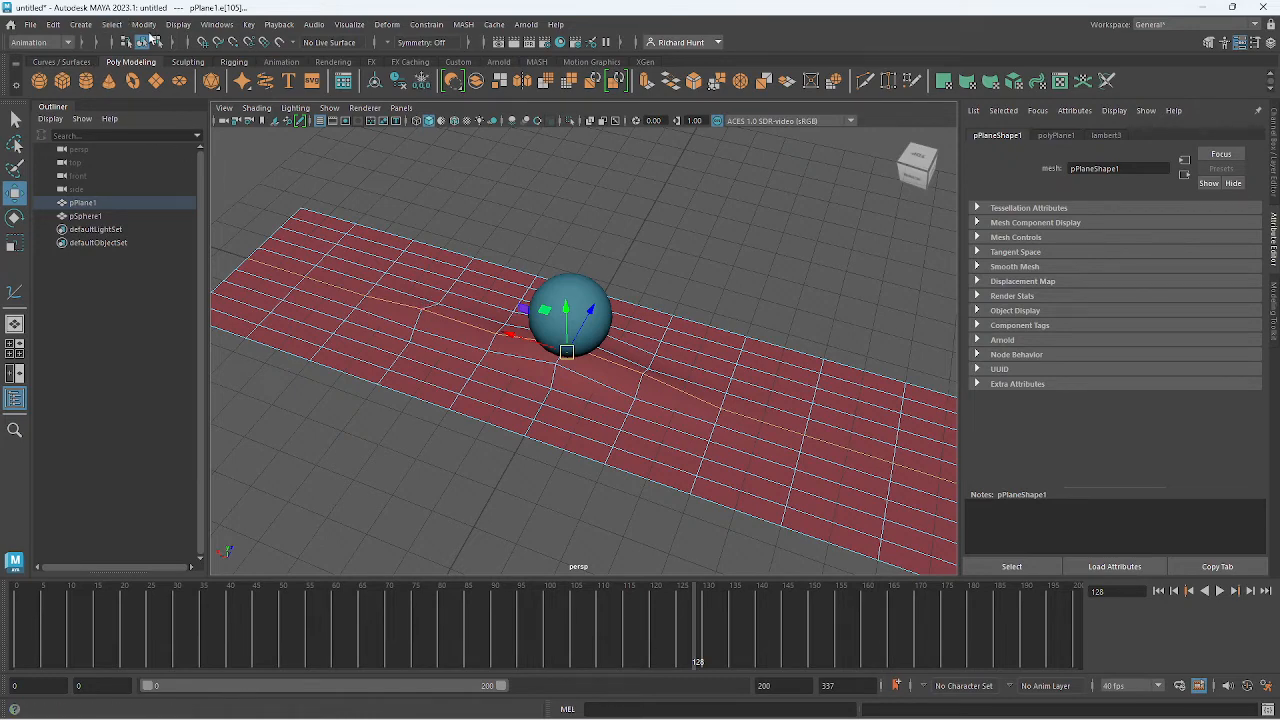
Convert the selected polygon edges to a curve and clear the selection.
{"action": "left_click", "coordinate": [143, 24]}
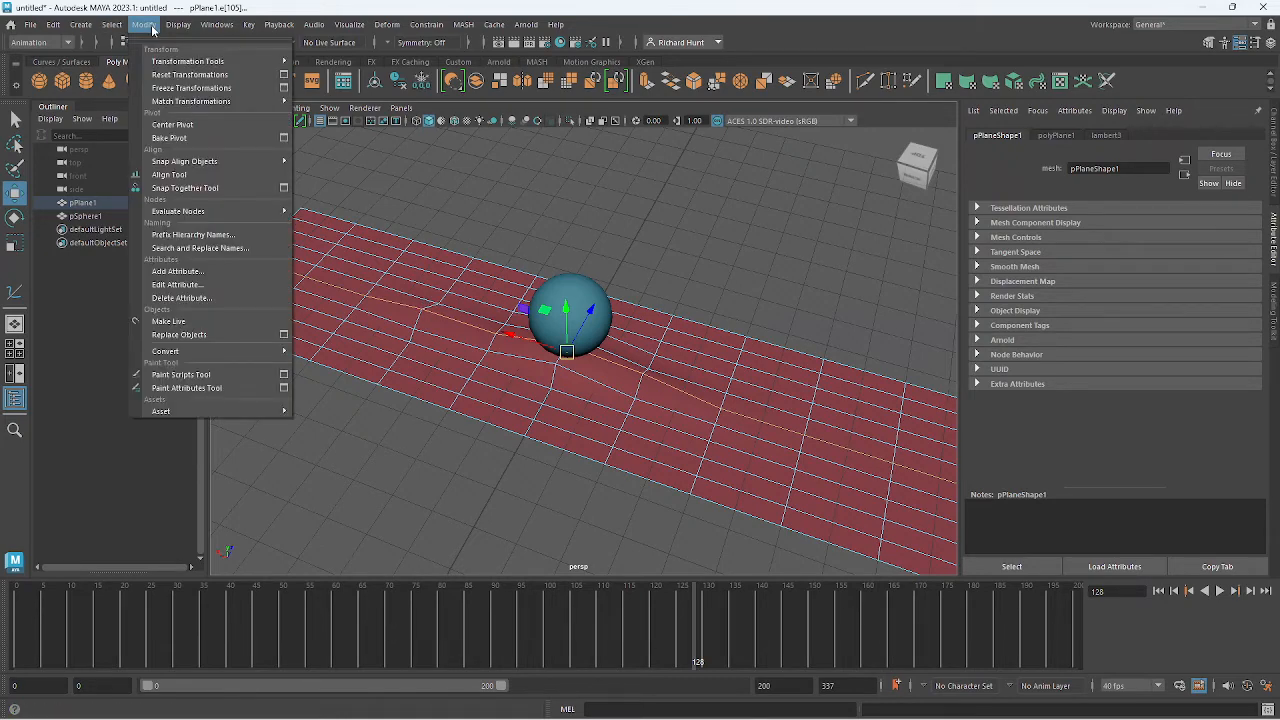
{"action": "mouse_move", "coordinate": [111, 24]}
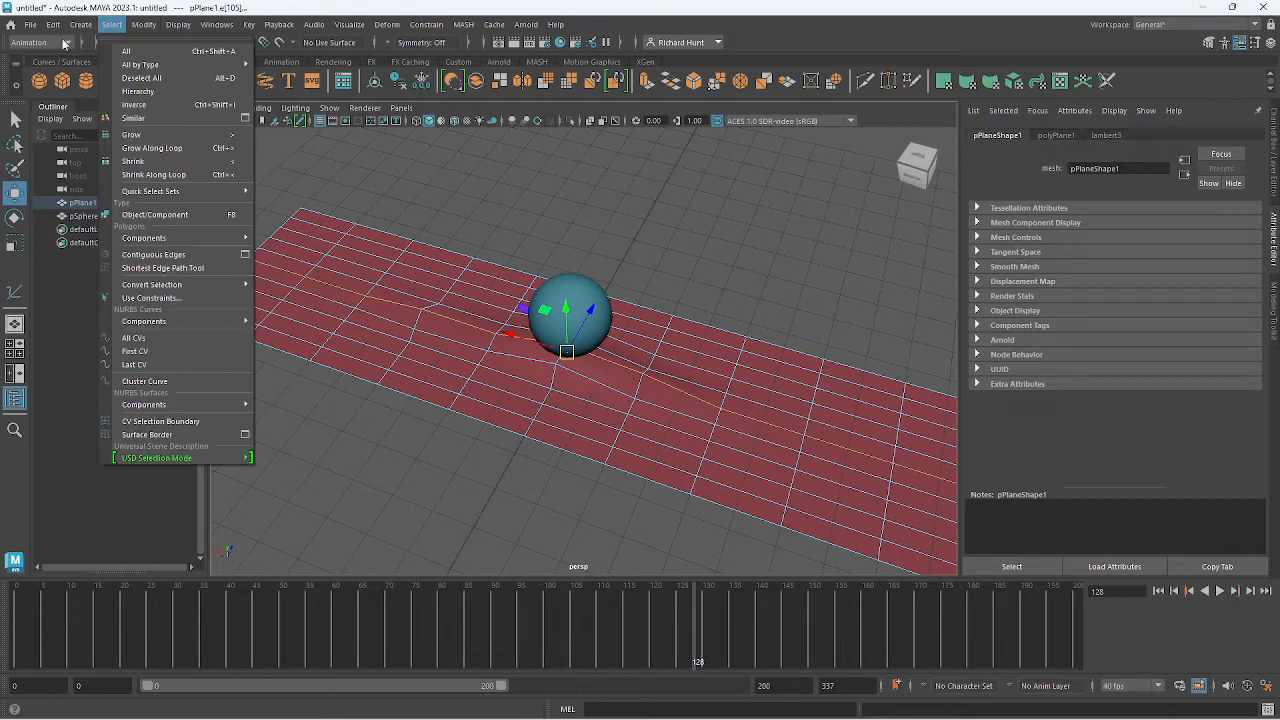
{"action": "left_click", "coordinate": [63, 42]}
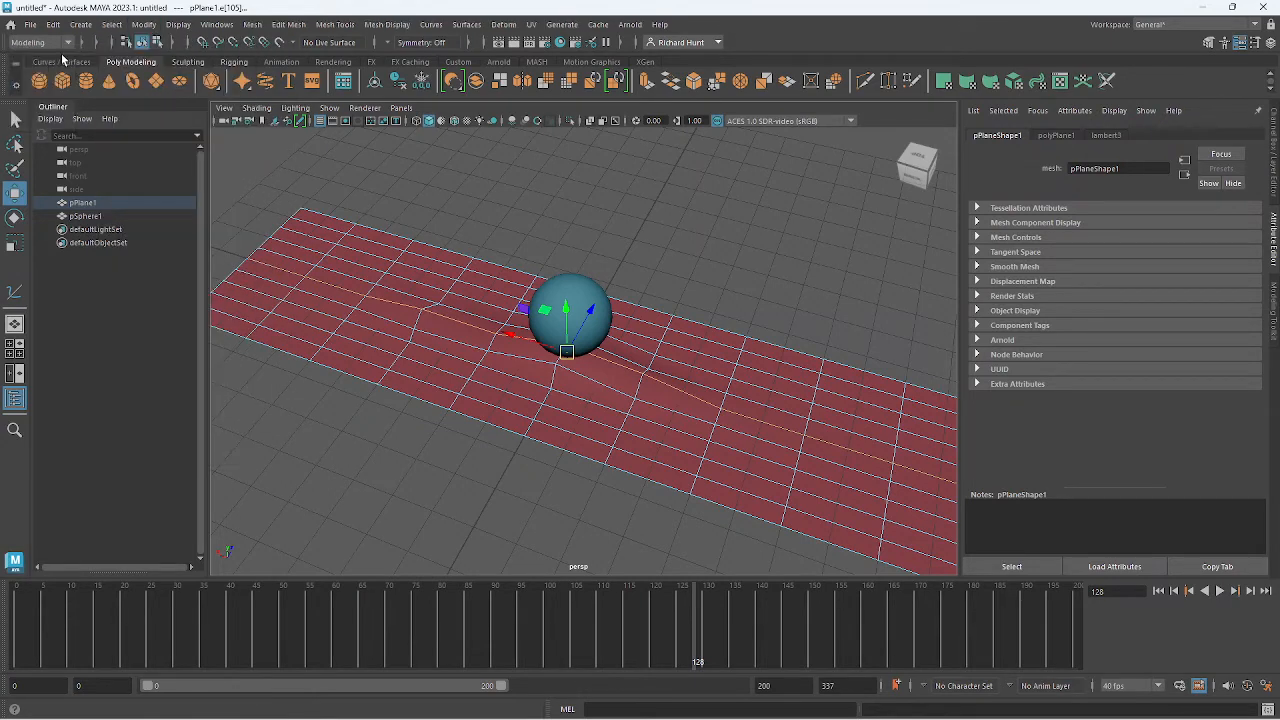
{"action": "left_click", "coordinate": [148, 28]}
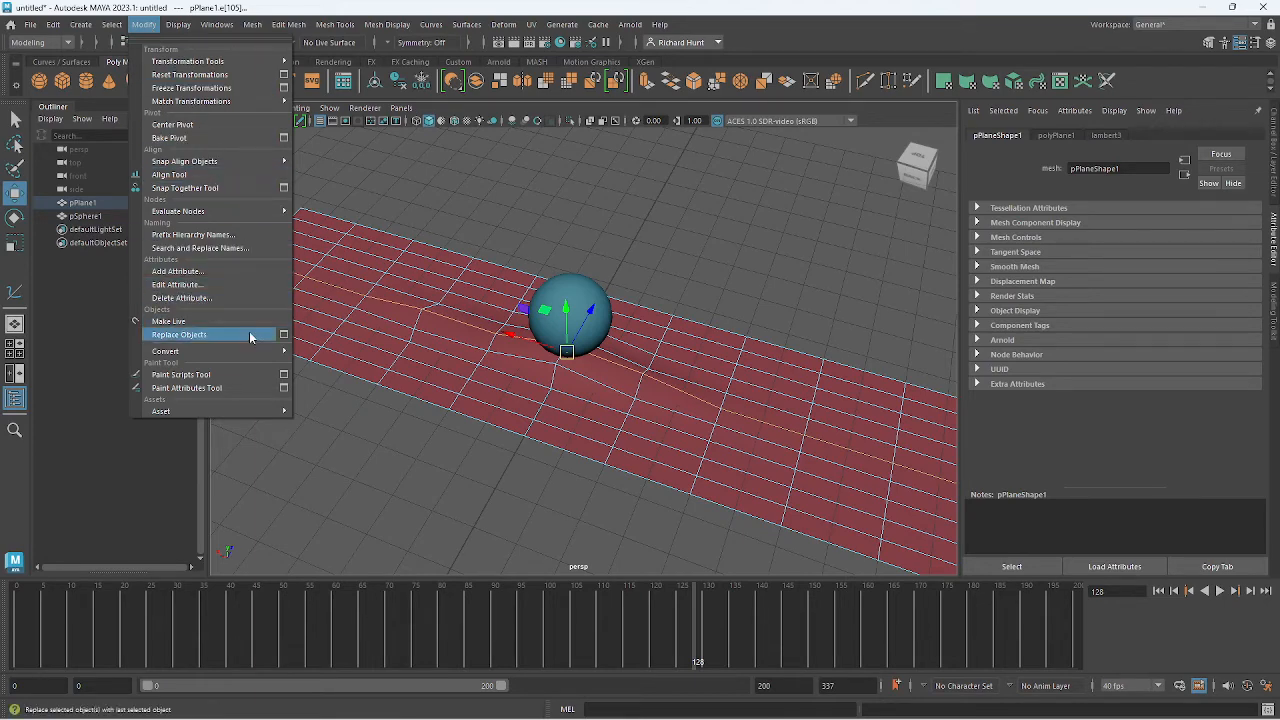
{"action": "mouse_move", "coordinate": [254, 352]}
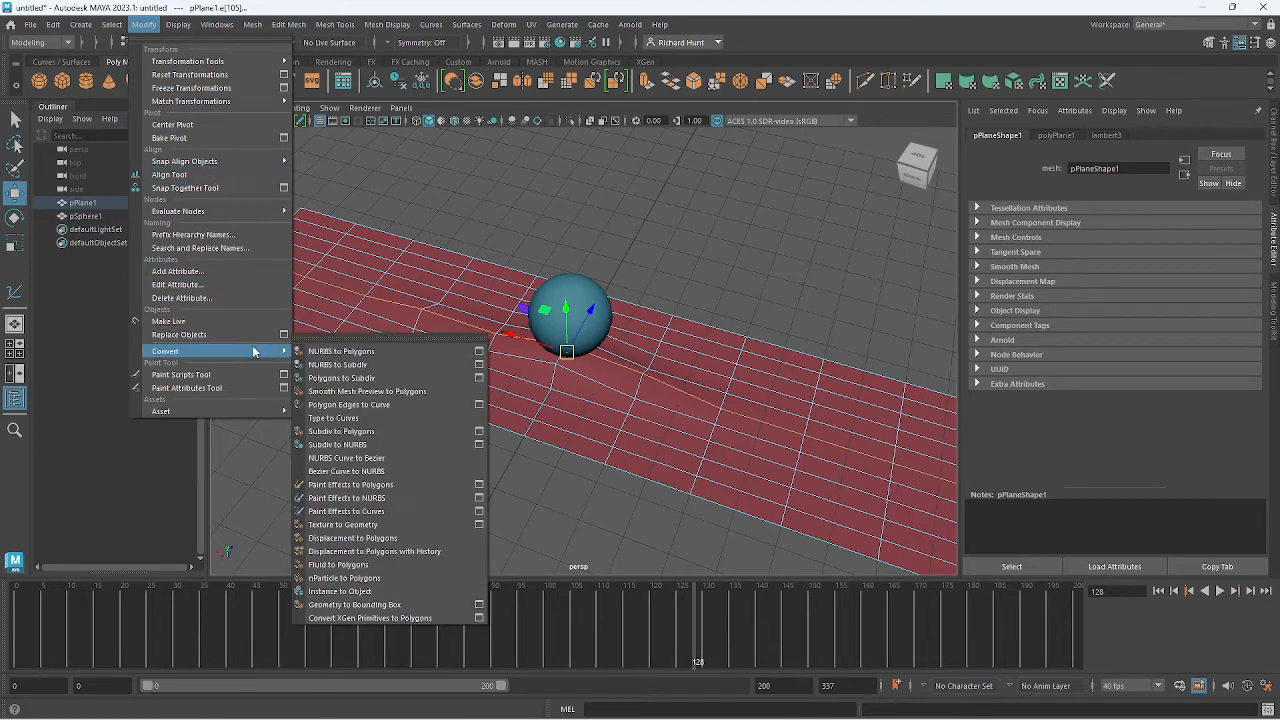
{"action": "left_click", "coordinate": [378, 408]}
{"action": "left_click", "coordinate": [414, 480]}
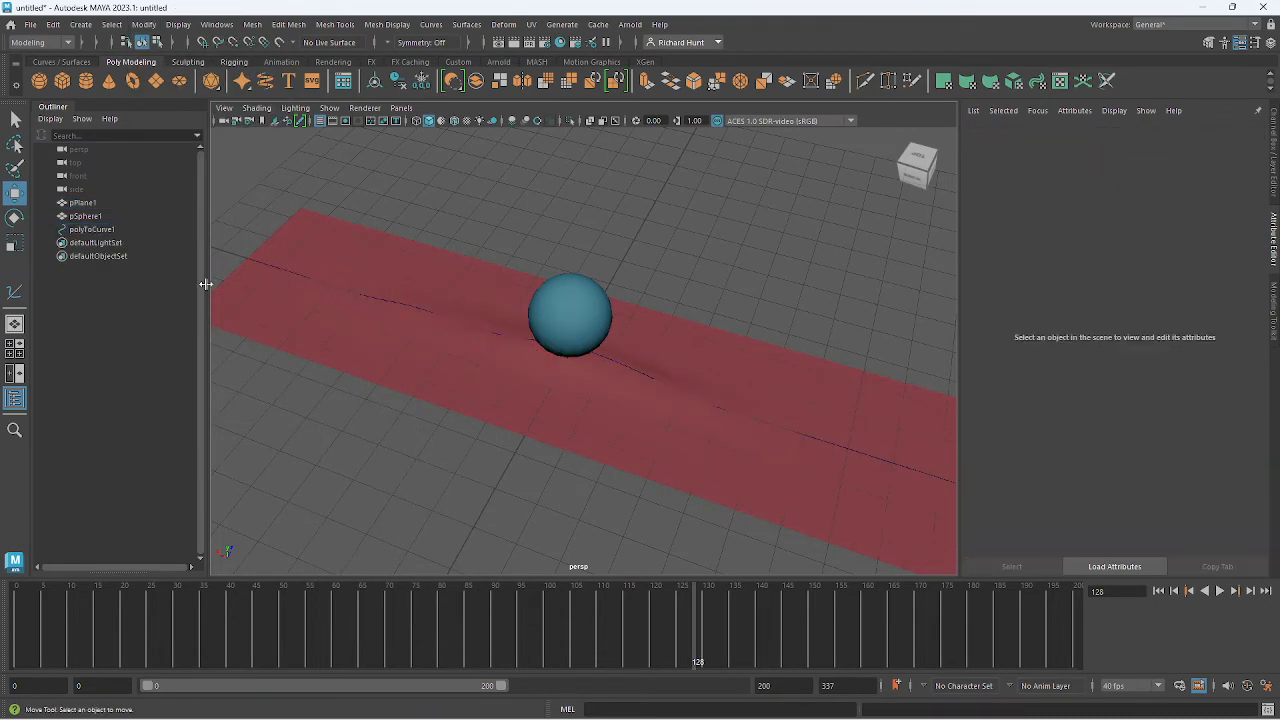
Attach the sphere to the curve on the plane as a motion path.
{"action": "left_click", "coordinate": [115, 232]}
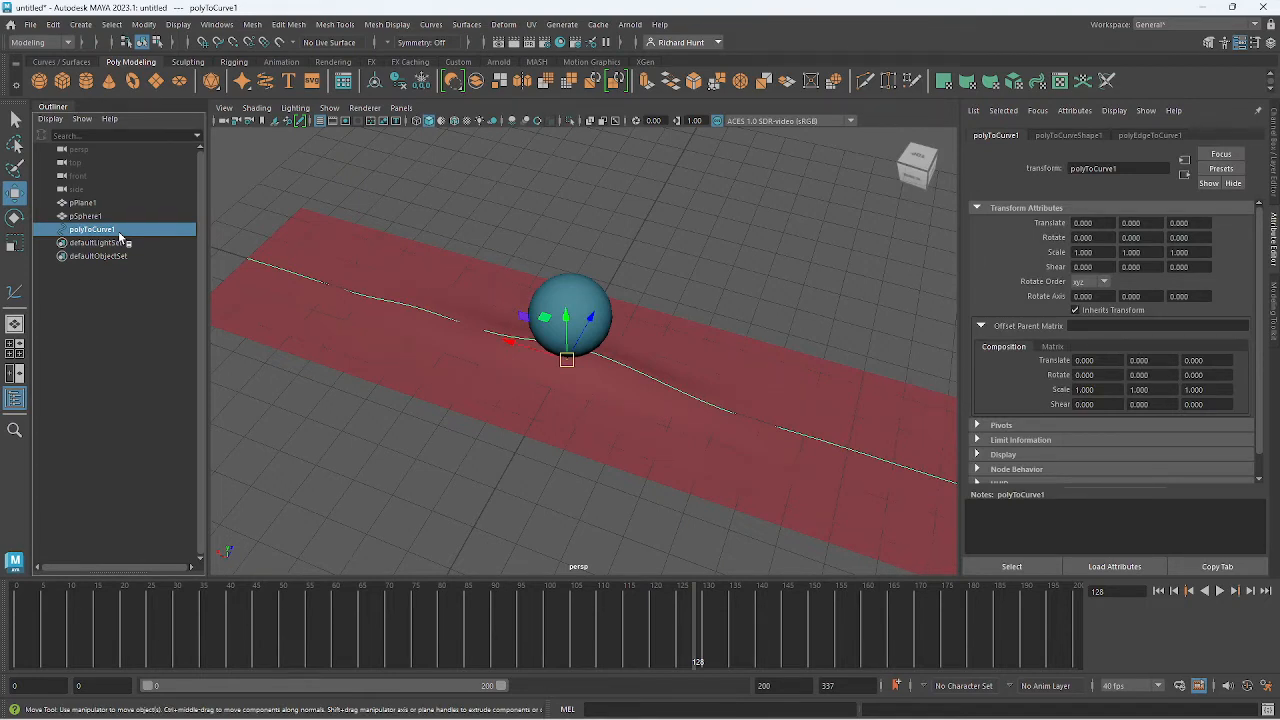
{"action": "mouse_move", "coordinate": [120, 237]}
{"action": "middle_mouse_down"}
{"action": "mouse_move", "coordinate": [124, 251]}
{"action": "mouse_move", "coordinate": [108, 225]}
{"action": "middle_mouse_up"}
{"action": "left_click", "coordinate": [107, 219], "text": "ctrl"}
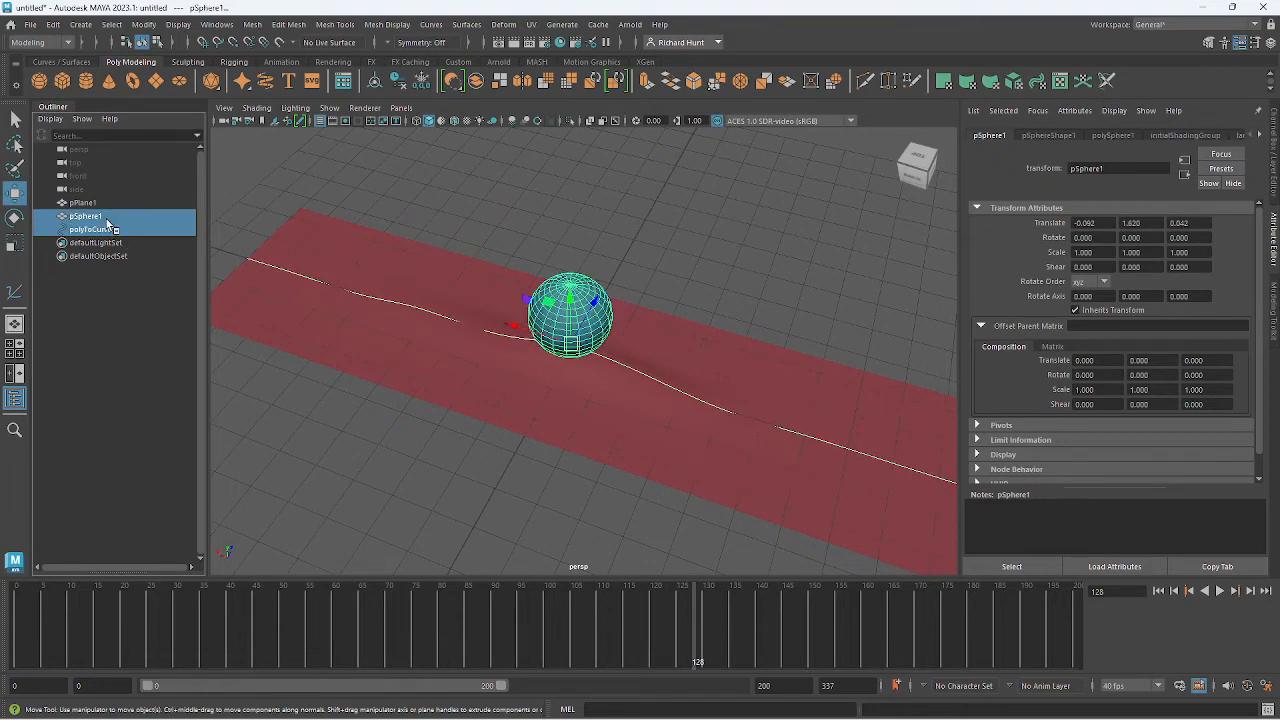
{"action": "left_click", "coordinate": [69, 42]}
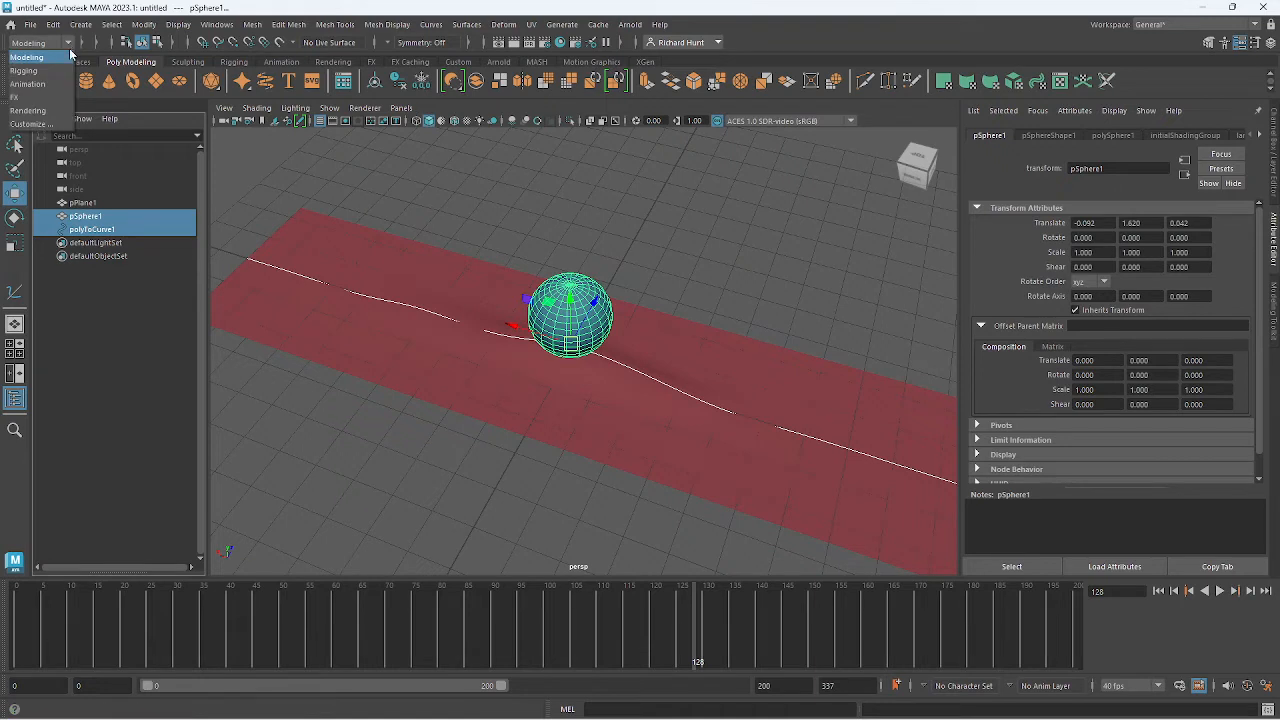
{"action": "left_click", "coordinate": [59, 84]}
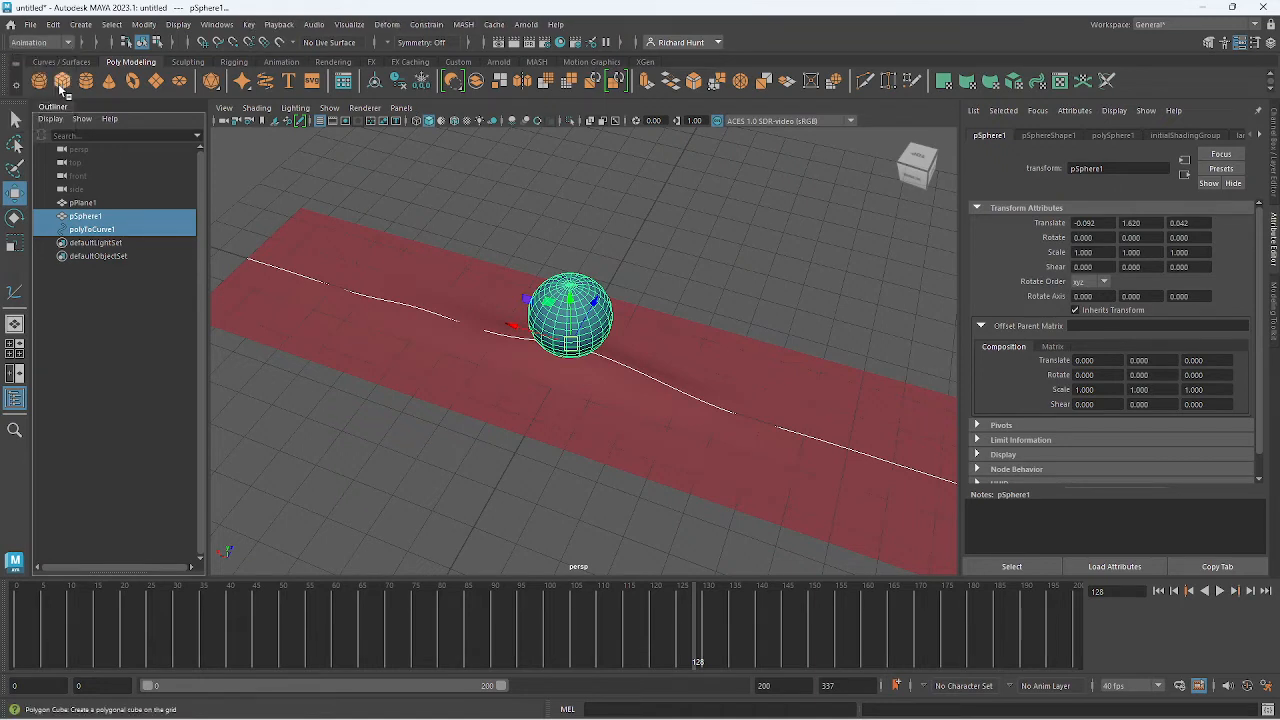
{"action": "left_click", "coordinate": [421, 28]}
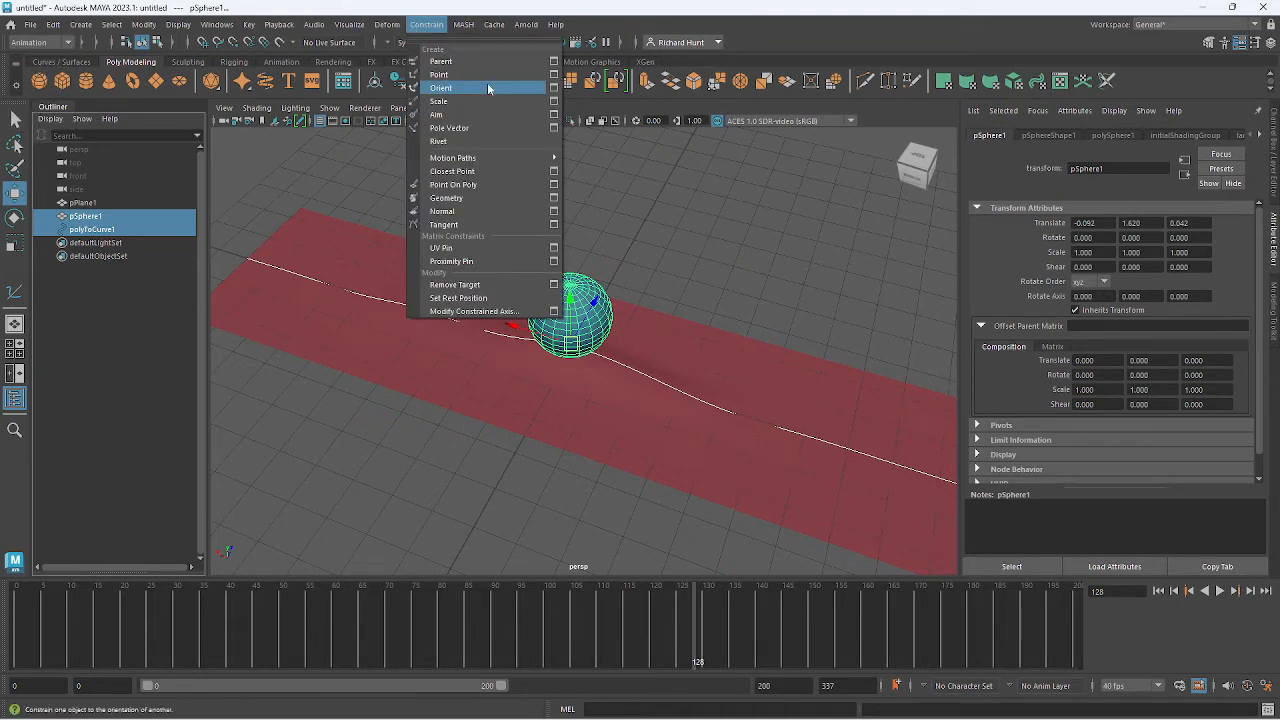
{"action": "mouse_move", "coordinate": [505, 157]}
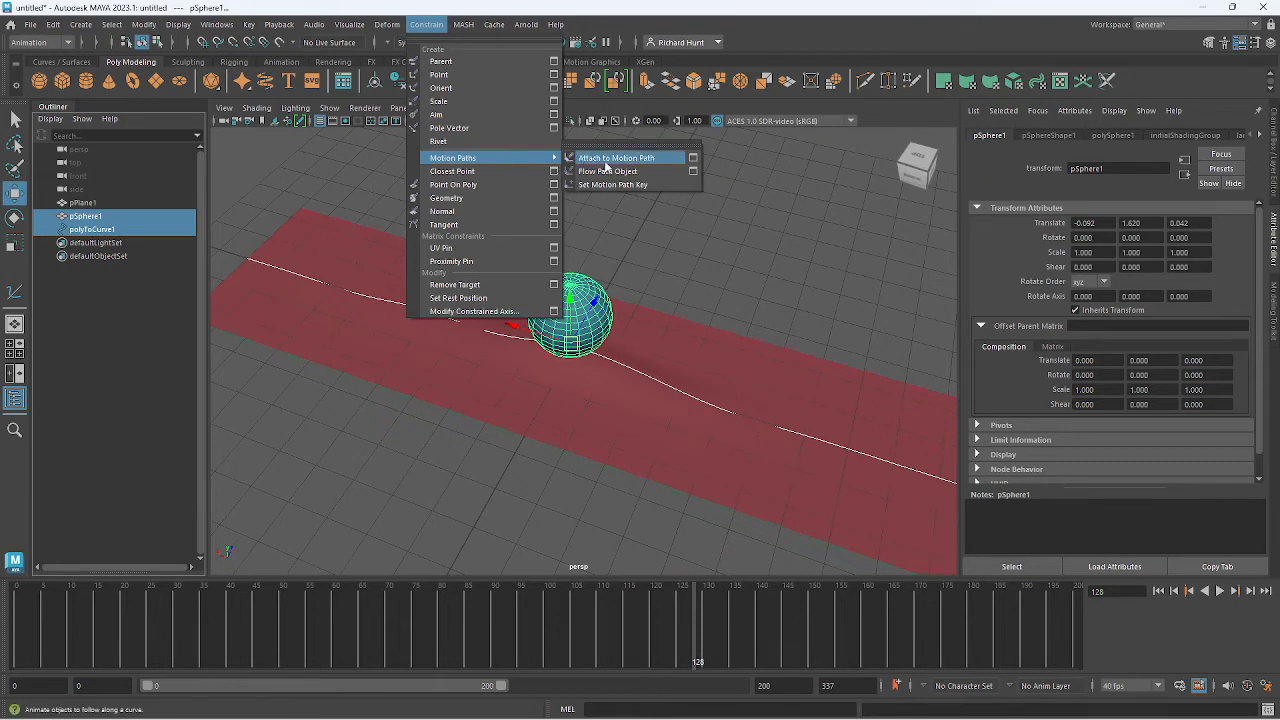
{"action": "left_click", "coordinate": [608, 158]}
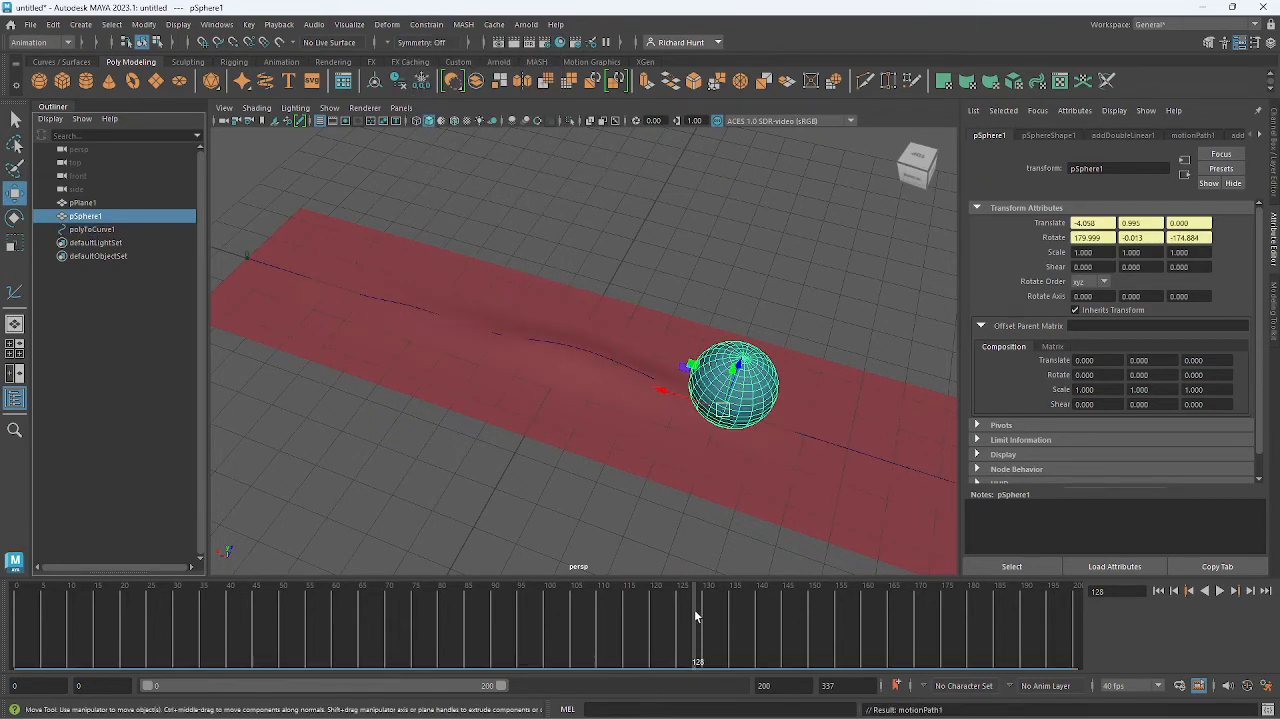
Rewind to frame 0 and play the animation to check how the sphere travels along the curve.
{"action": "left_click_drag", "start_coordinate": [694, 609], "coordinate": [15, 602]}
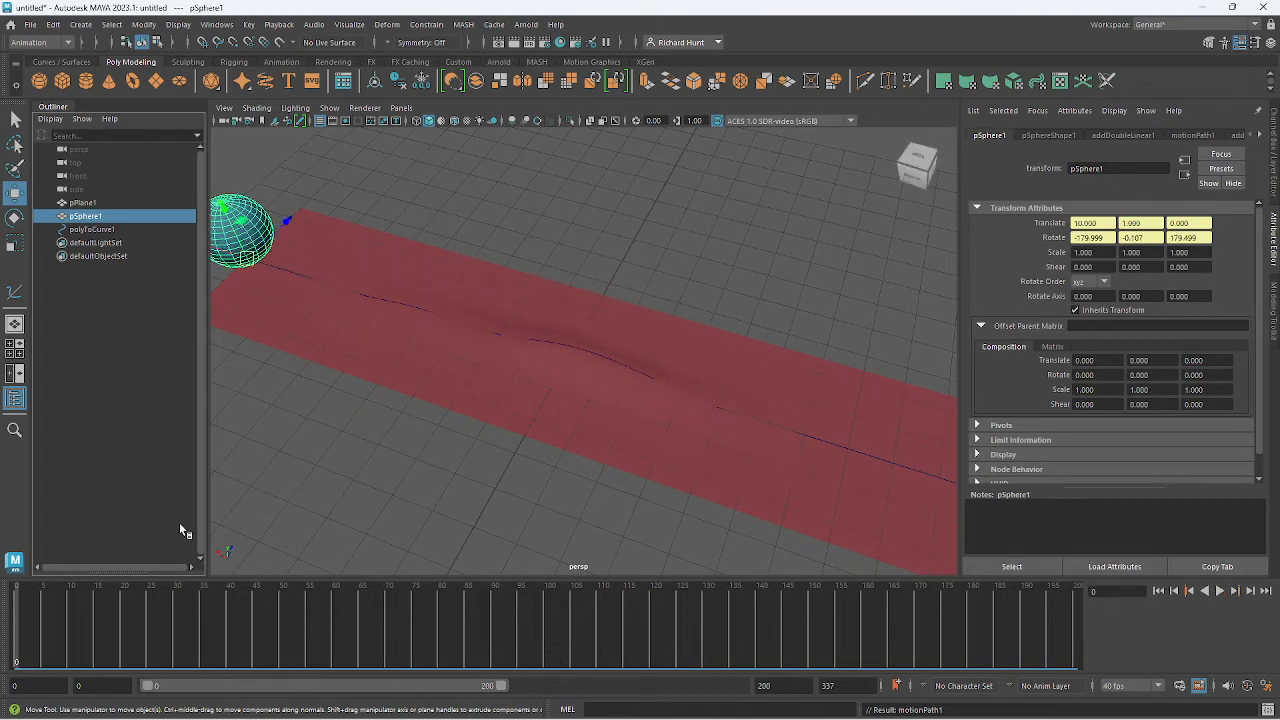
{"action": "left_click_drag", "start_coordinate": [463, 449], "coordinate": [511, 417], "text": "alt"}
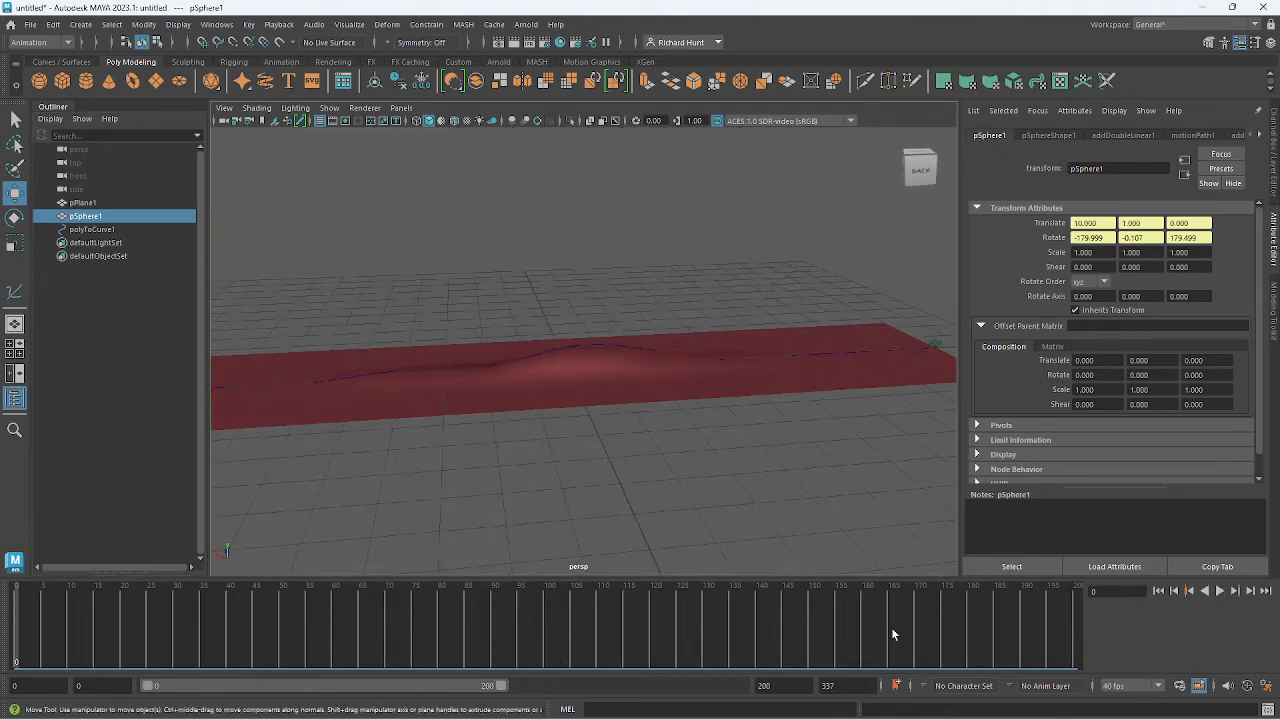
{"action": "left_click", "coordinate": [1219, 592]}
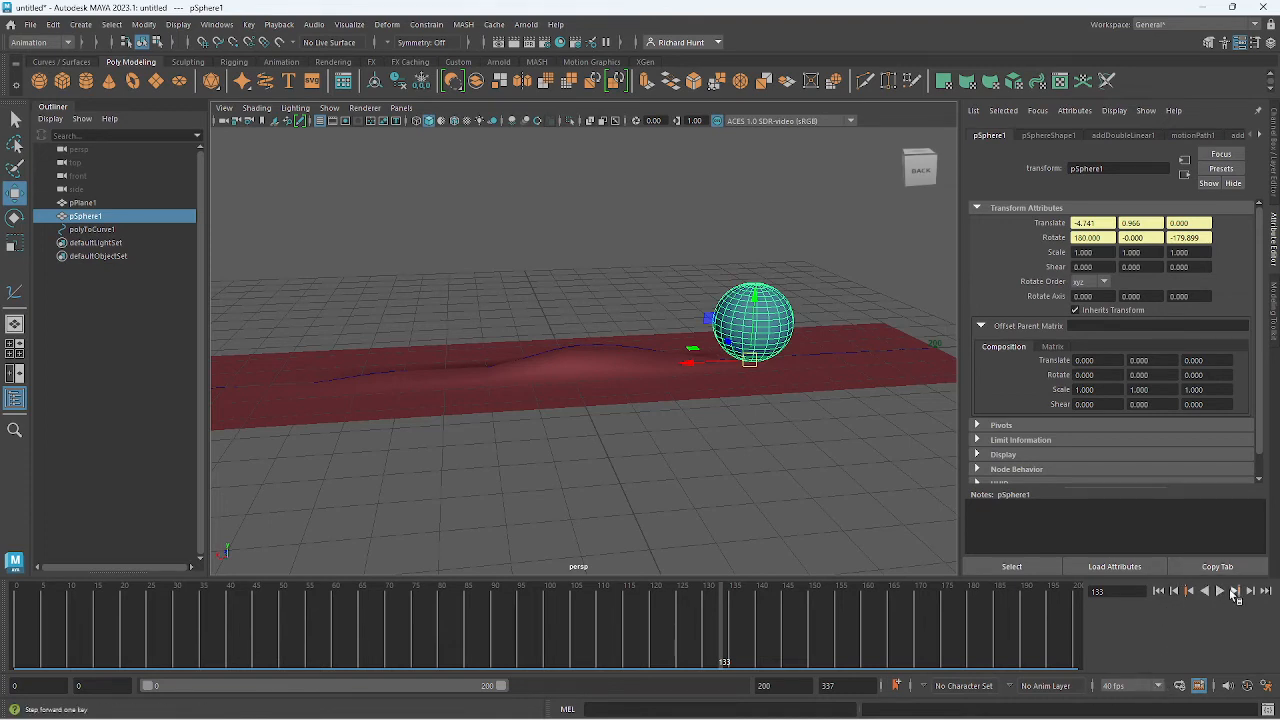
{"action": "left_click", "coordinate": [1220, 592]}
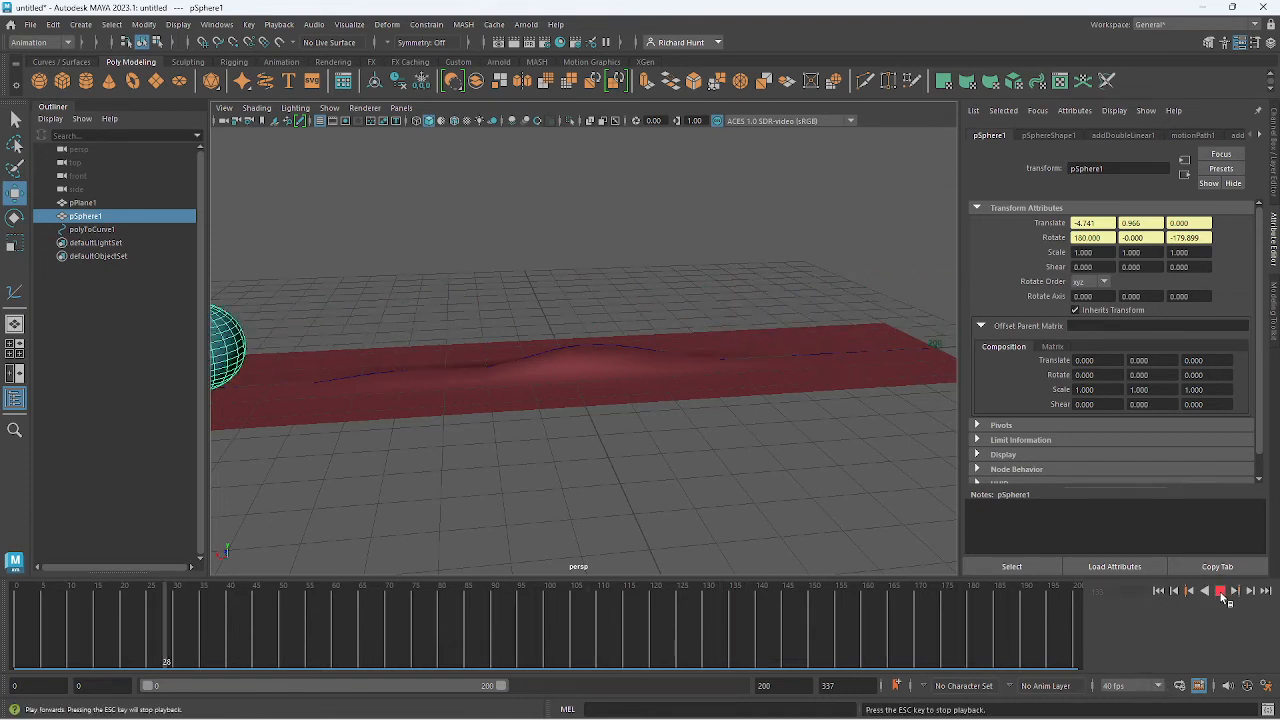
{"action": "left_click", "coordinate": [1220, 592]}
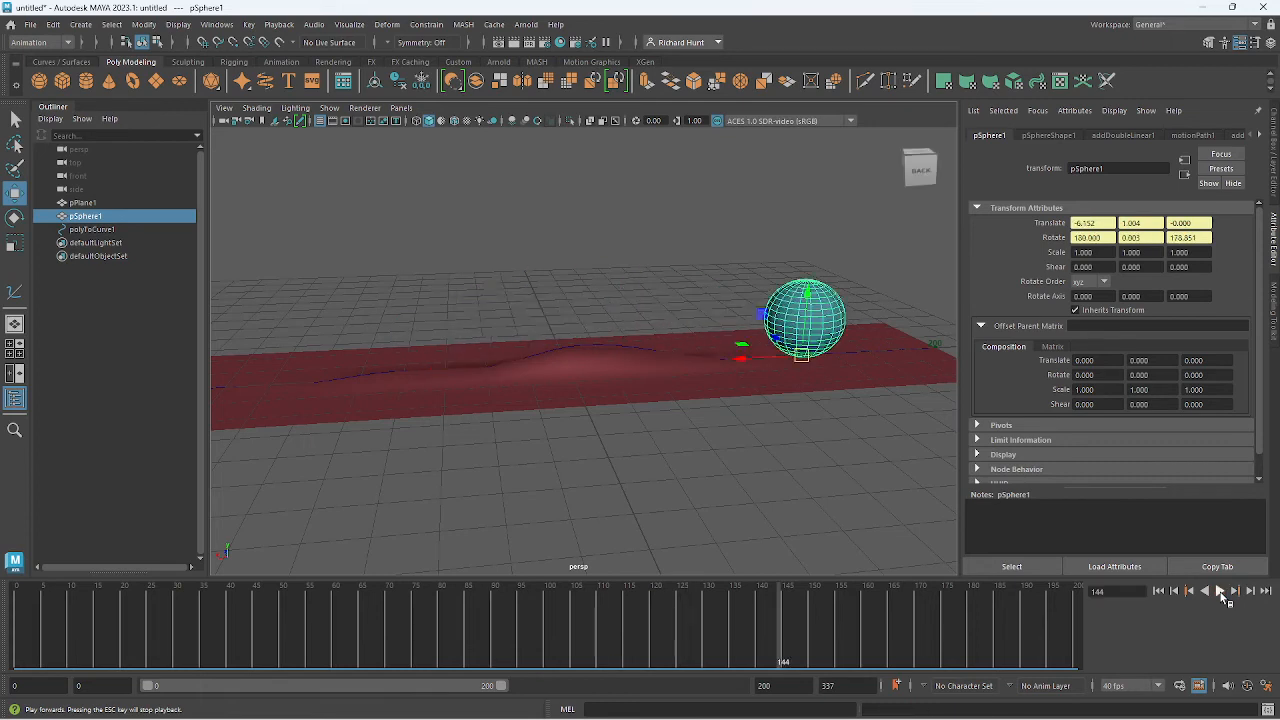